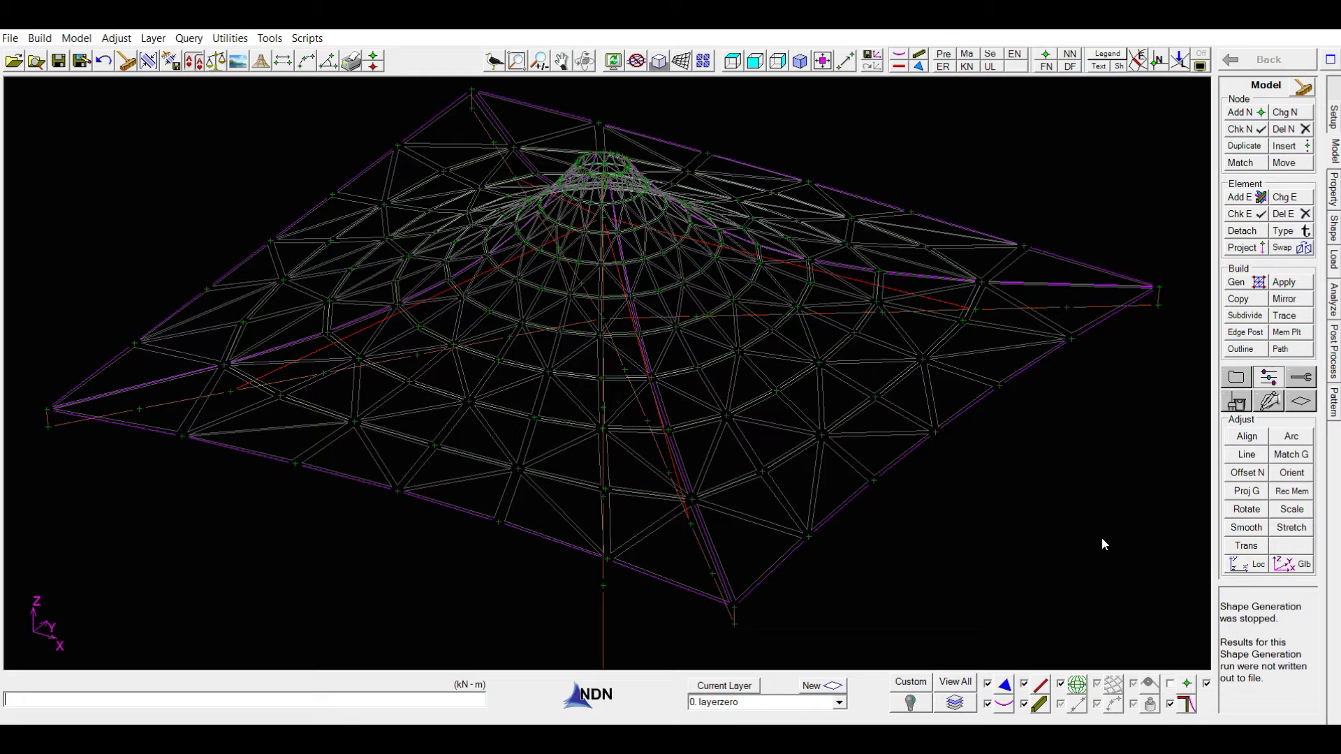
# - Run Cable and Mem shape generation in batches of 50 iterations until it converges, then finish and write the shaped model data
pyautogui.click(1335, 230)
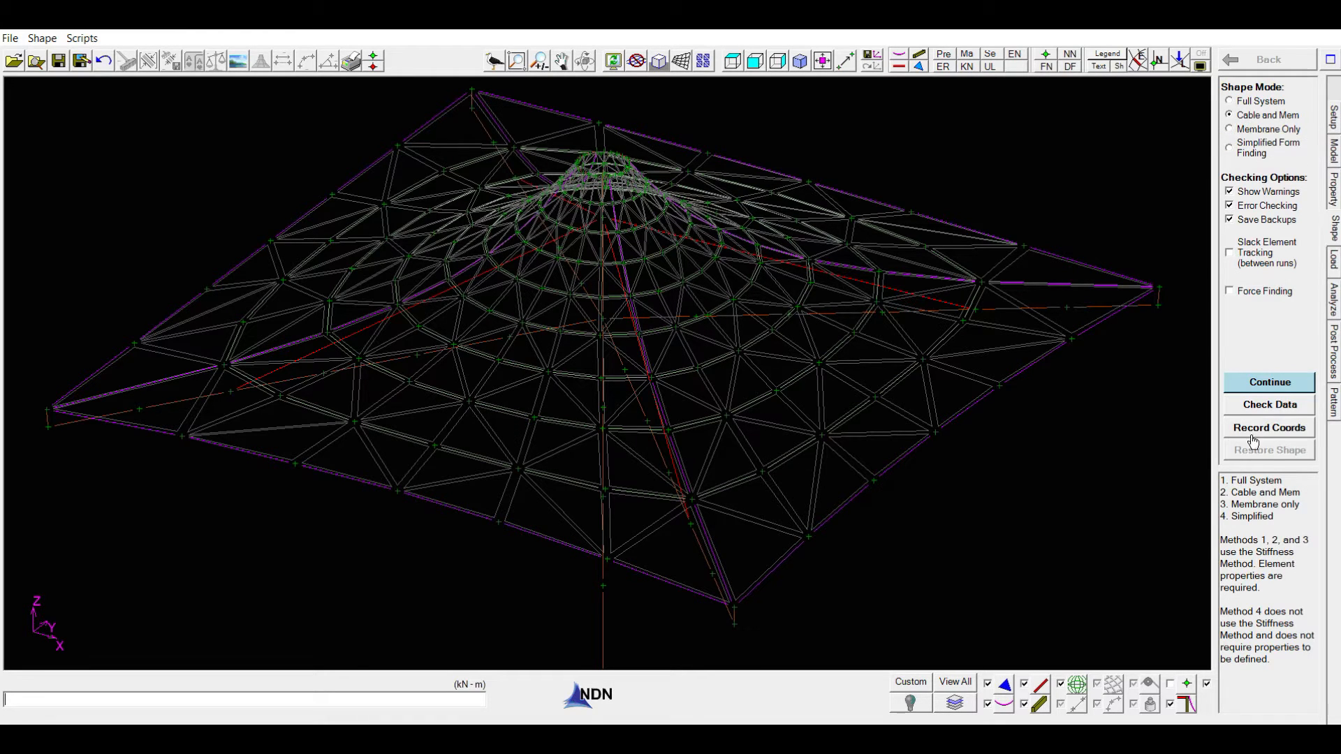
pyautogui.click(1266, 392)
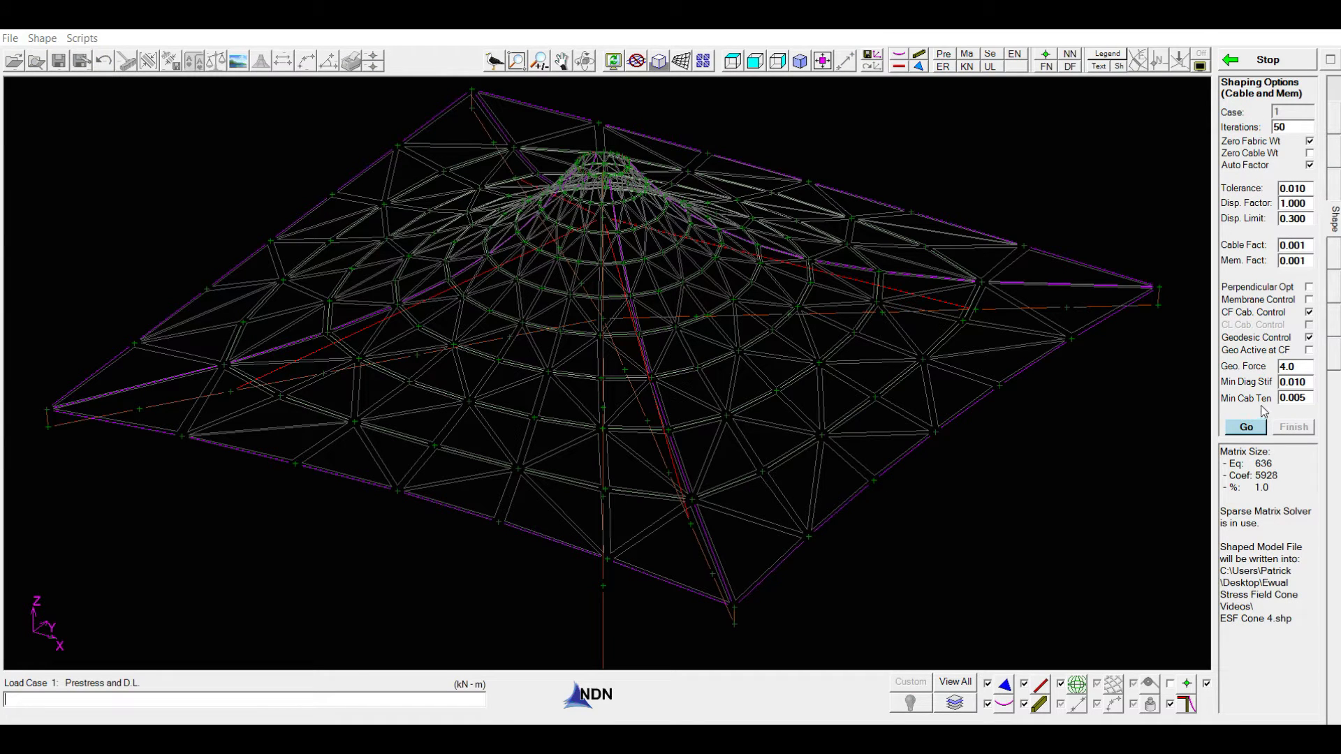
pyautogui.doubleClick(1278, 127)
pyautogui.click(1291, 126)
pyautogui.moveTo(1288, 129); pyautogui.dragTo(1271, 131)
pyautogui.click(1293, 127)
pyautogui.click(1246, 430)
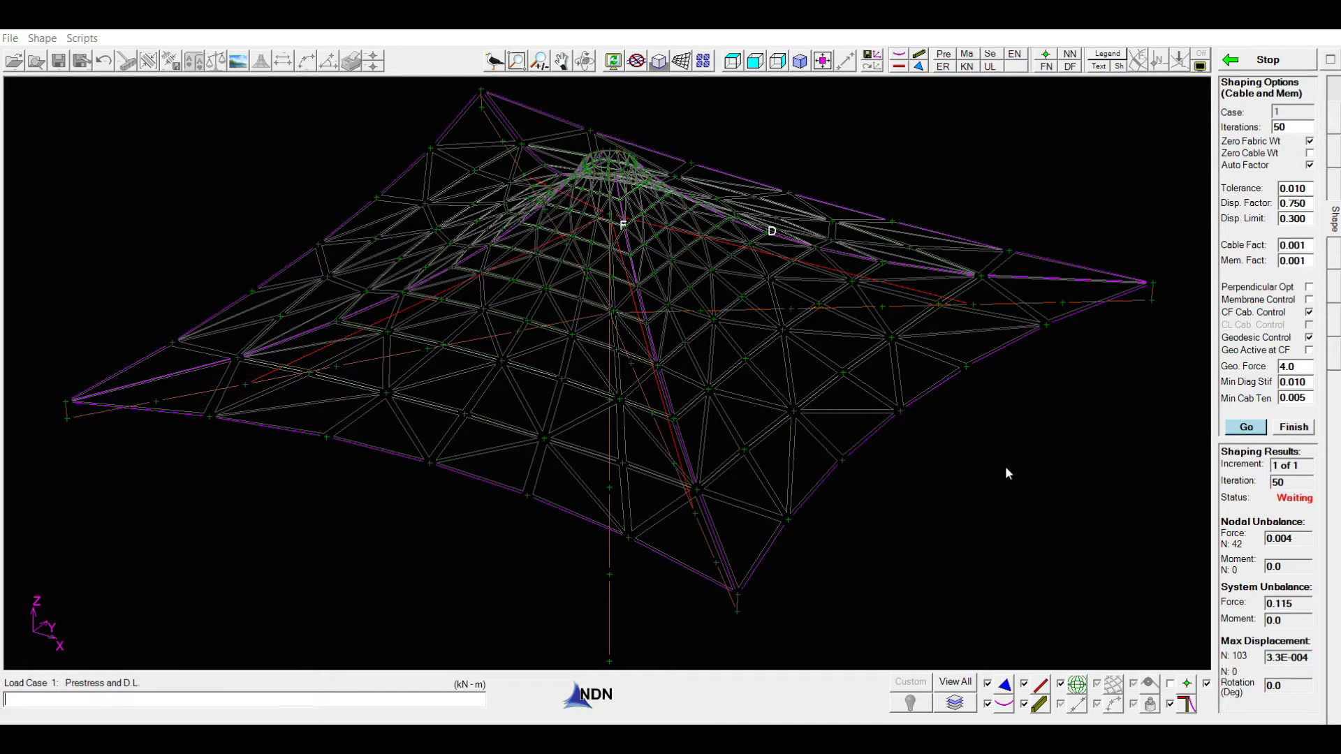
pyautogui.click(1247, 429)
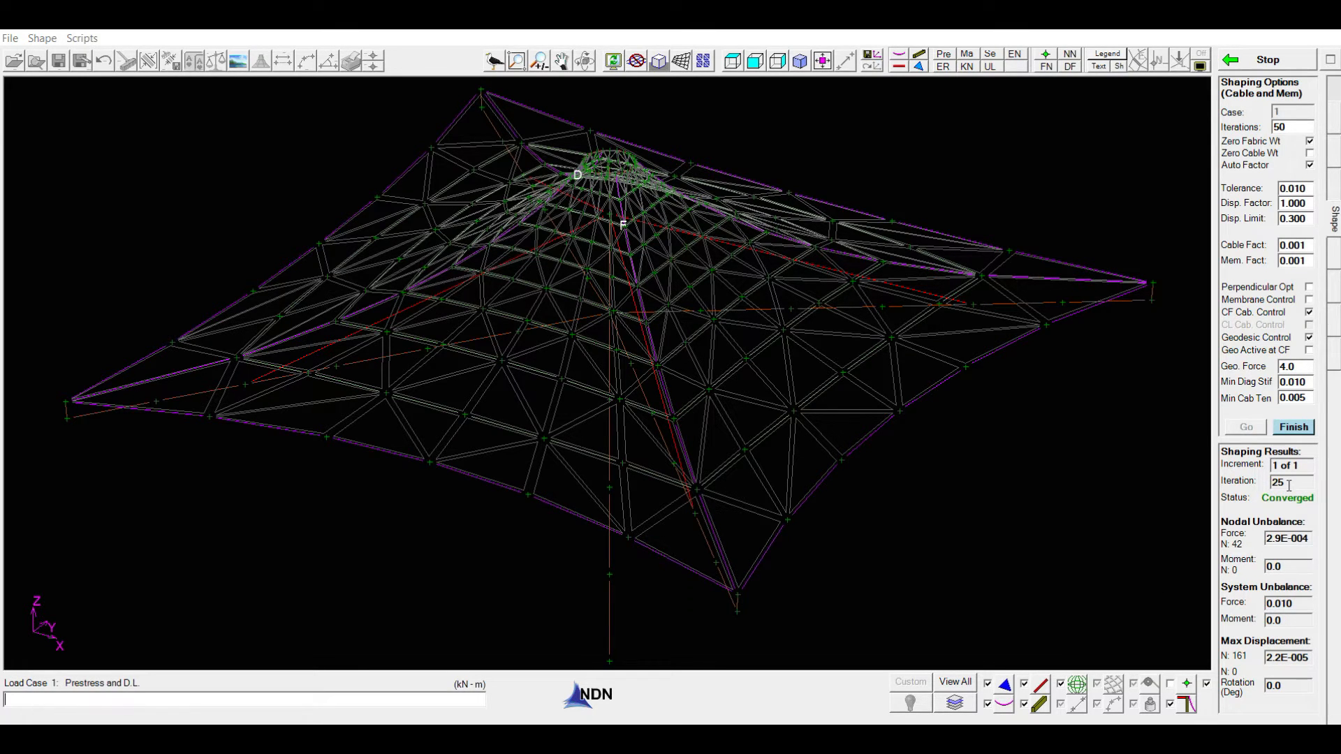
pyautogui.click(1302, 429)
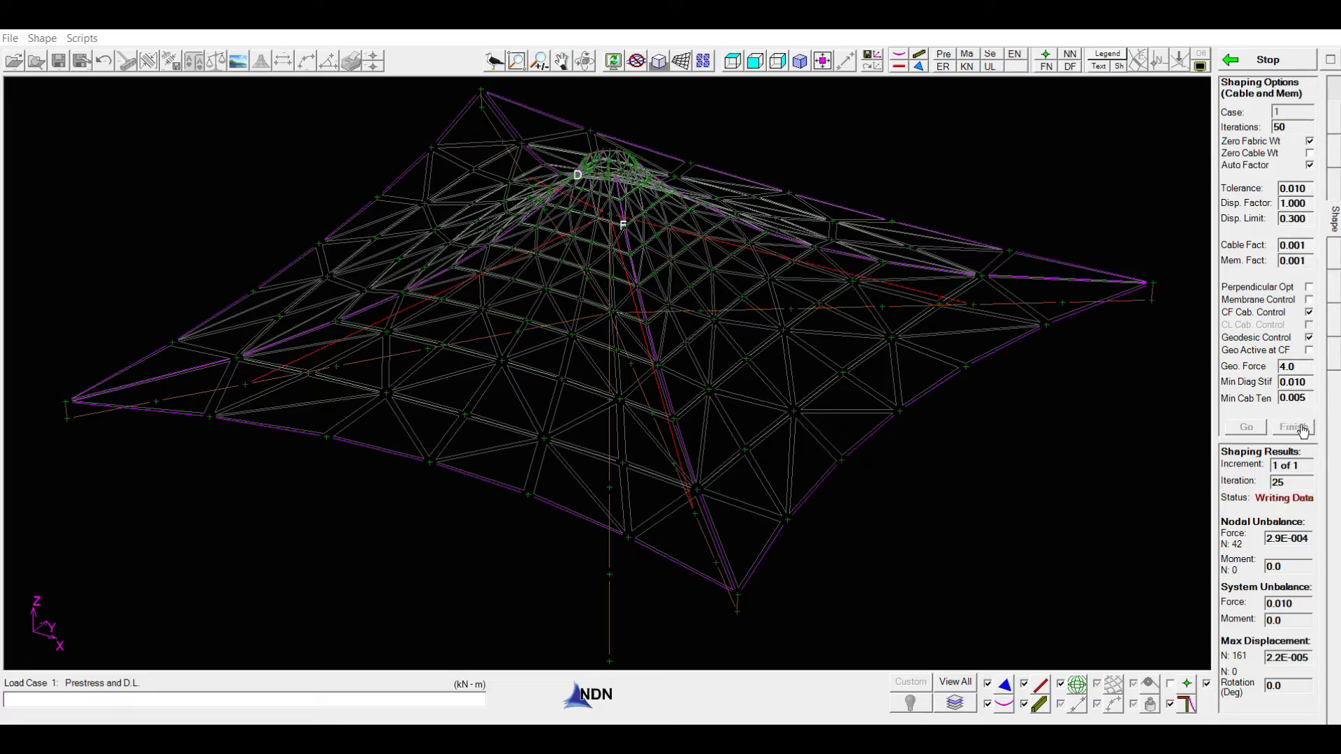
# - Snap the cable string along the negative-Y edge of the canopy to an arc with a Len/Sag ratio of 10 and respaced nodes
pyautogui.moveTo(835, 542); pyautogui.dragTo(826, 516)
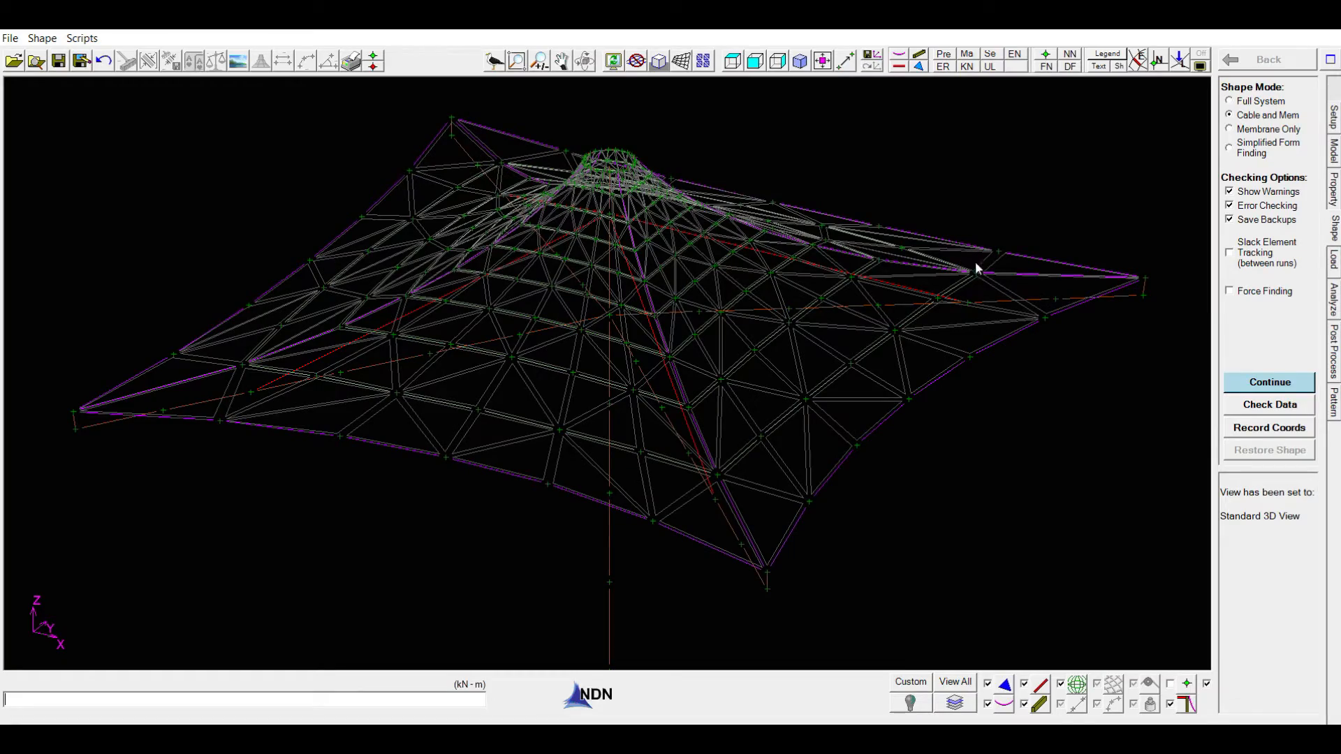
pyautogui.moveTo(769, 287); pyautogui.dragTo(685, 281)
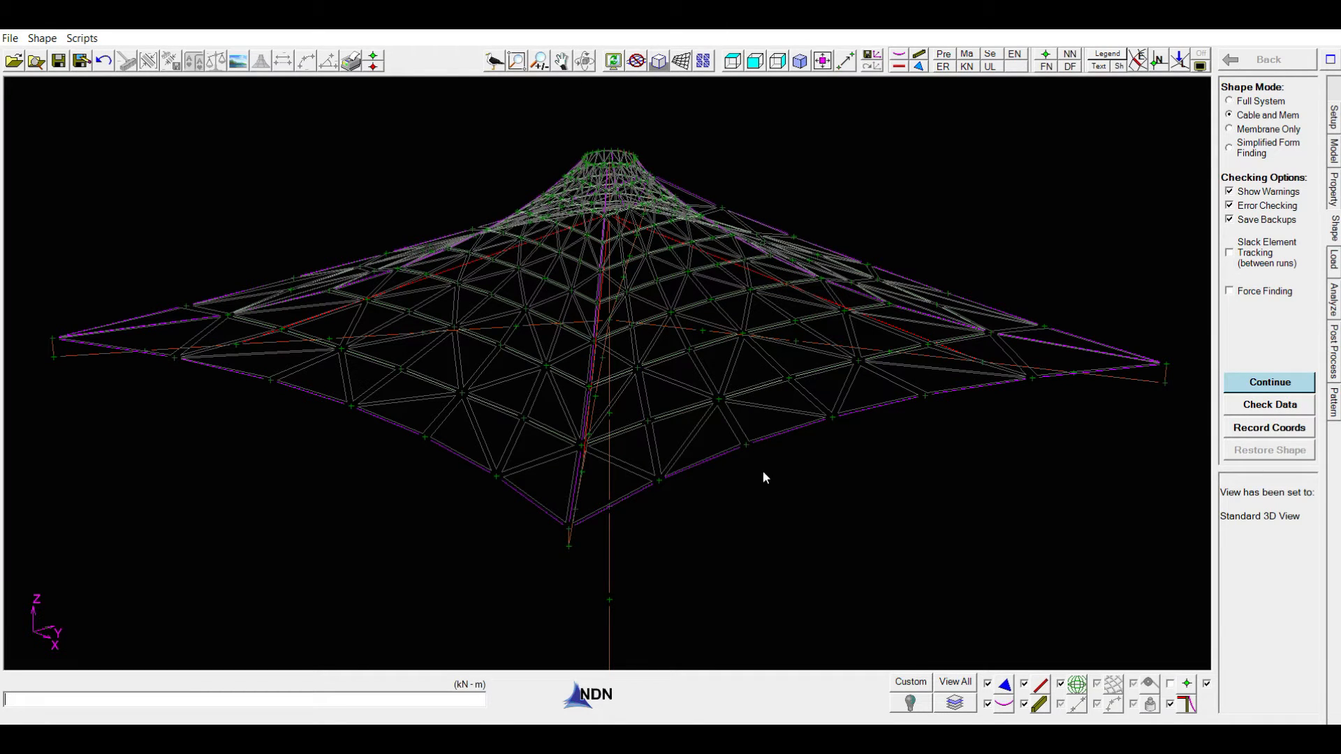
pyautogui.moveTo(785, 478); pyautogui.dragTo(676, 509)
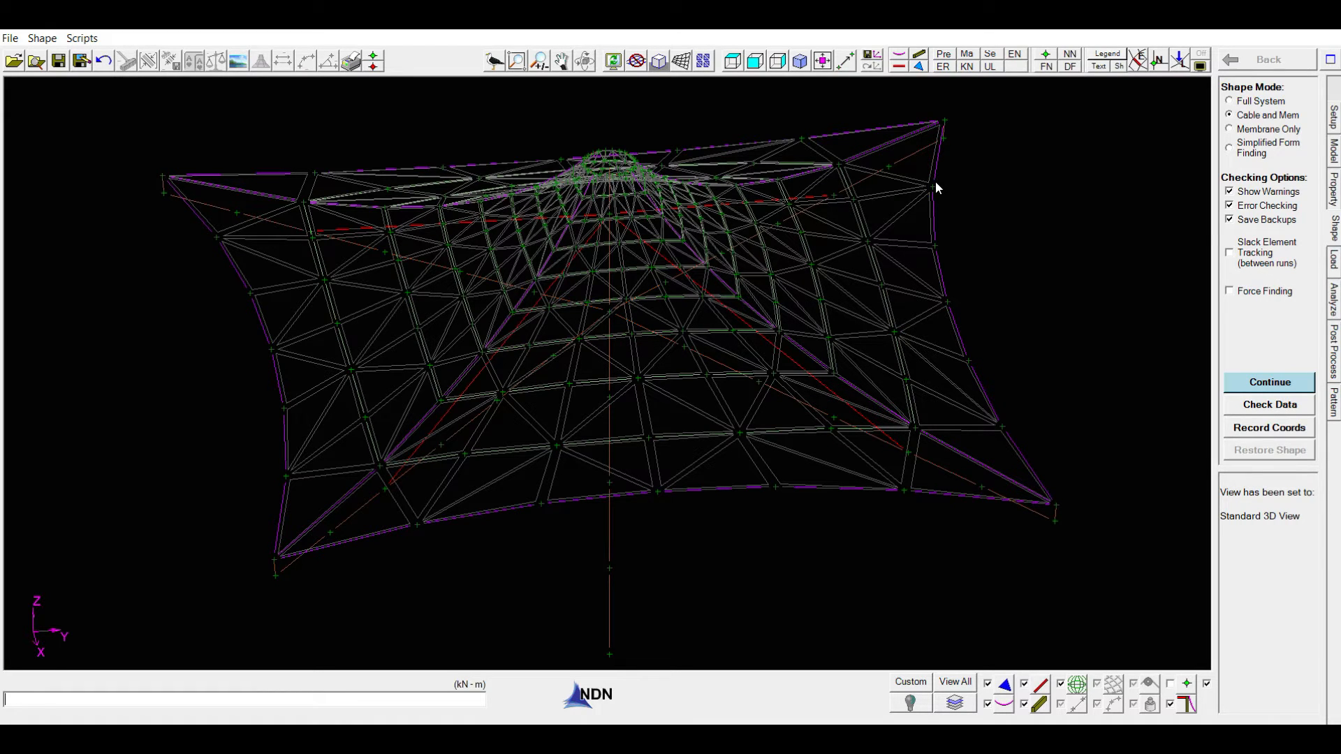
pyautogui.click(1334, 151)
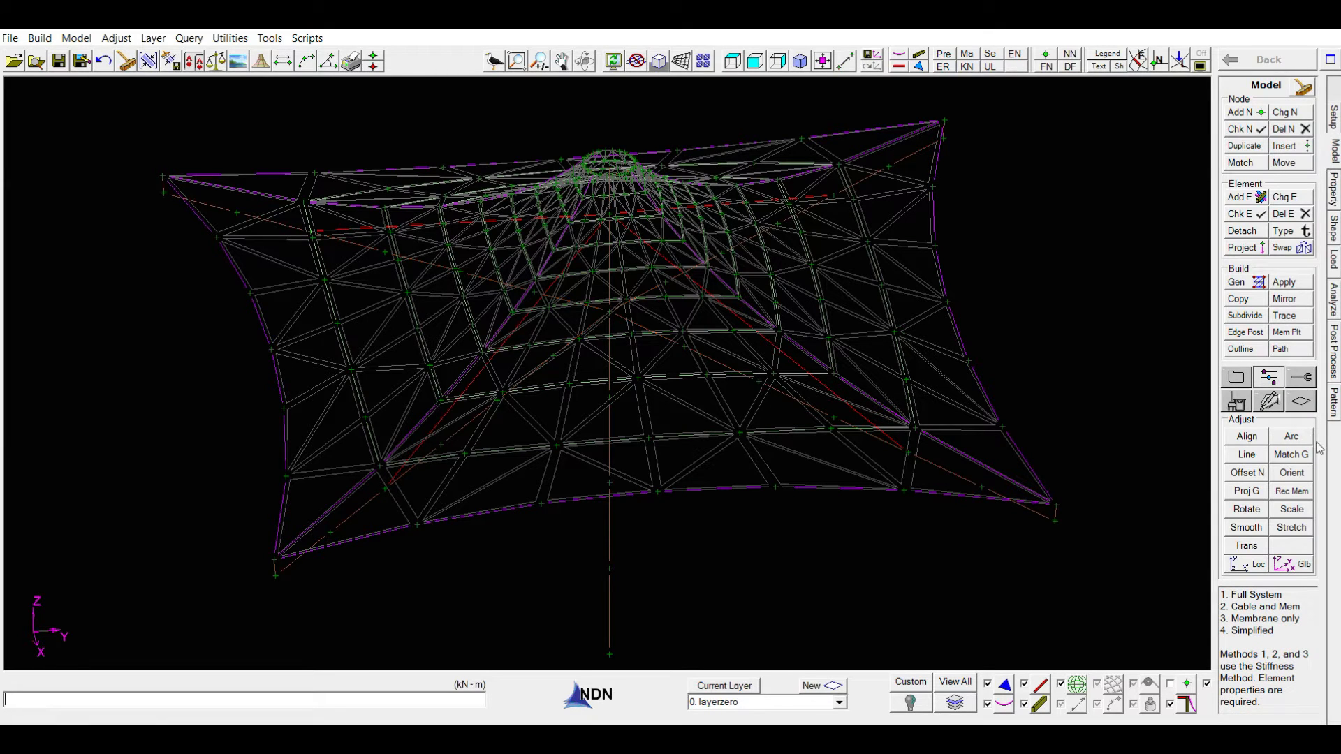
pyautogui.click(1292, 437)
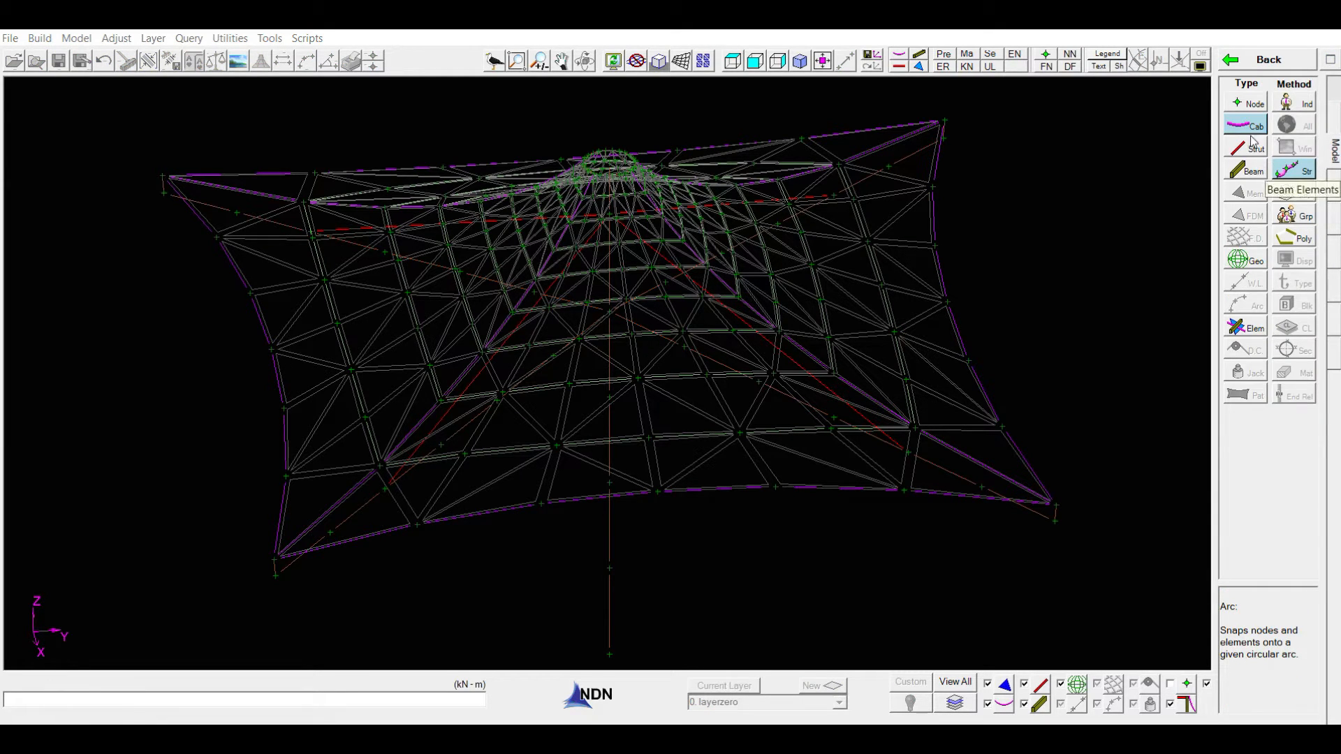
pyautogui.click(1293, 170)
pyautogui.click(193, 213)
pyautogui.click(280, 526)
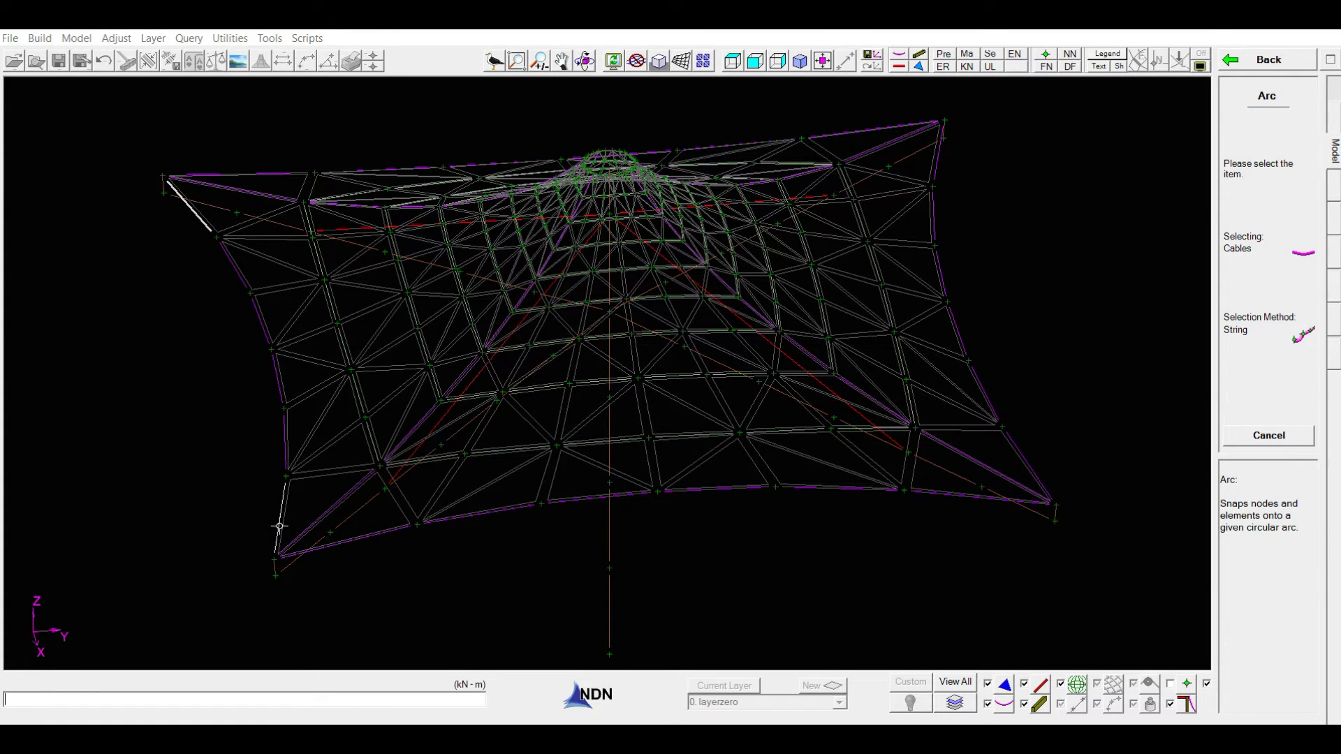
pyautogui.press('Return')
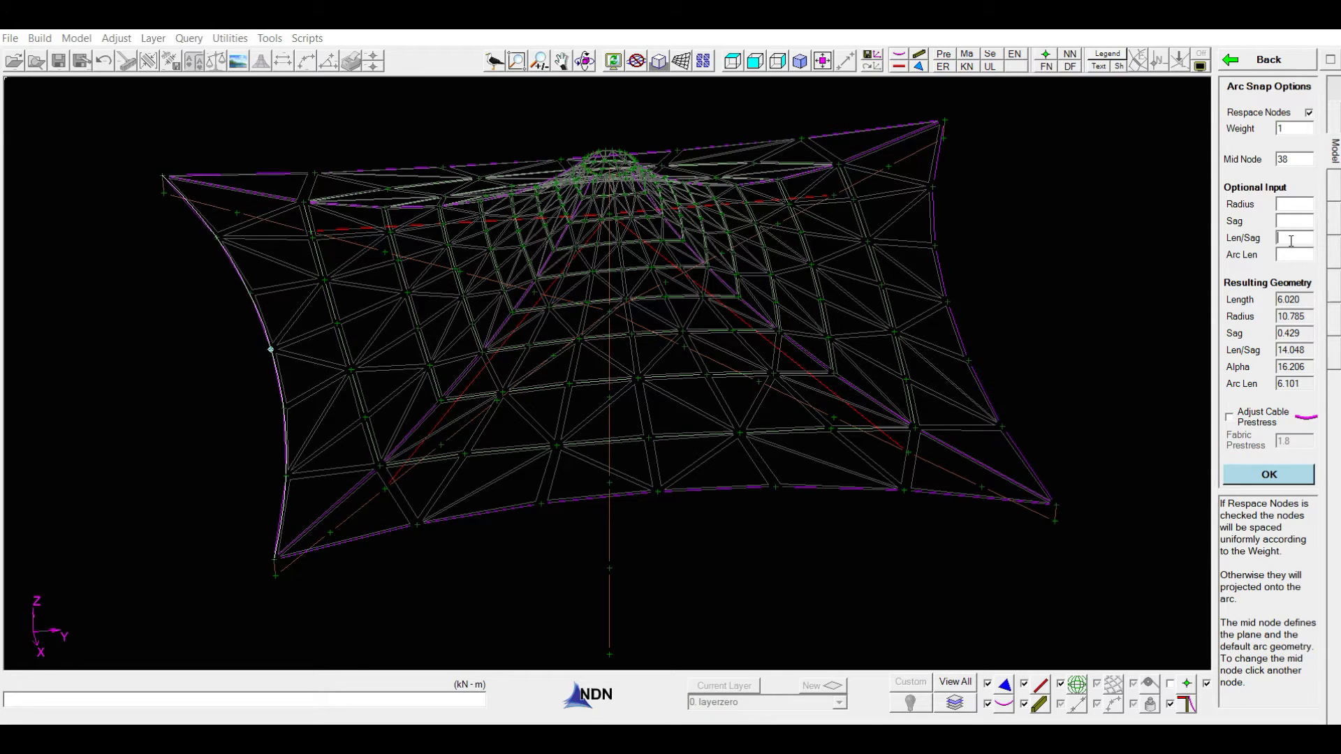
pyautogui.write('10')
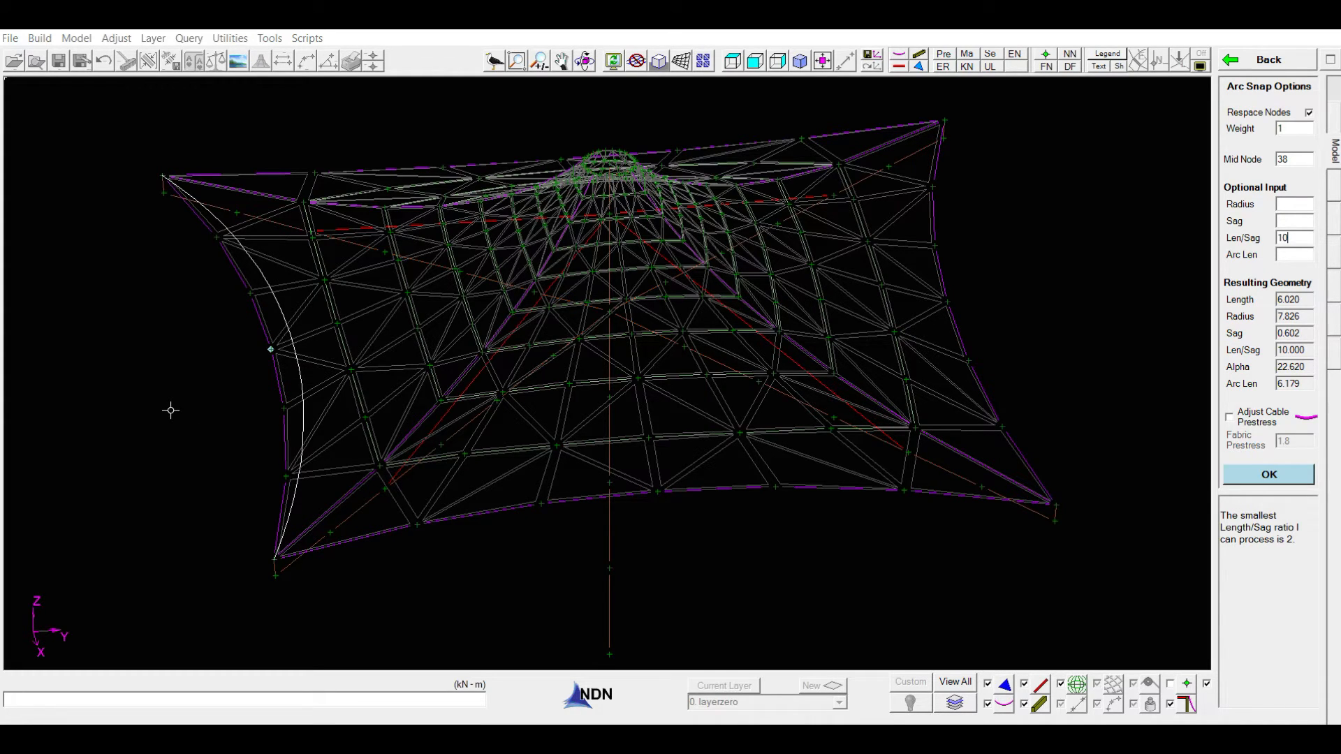
pyautogui.press('Return')
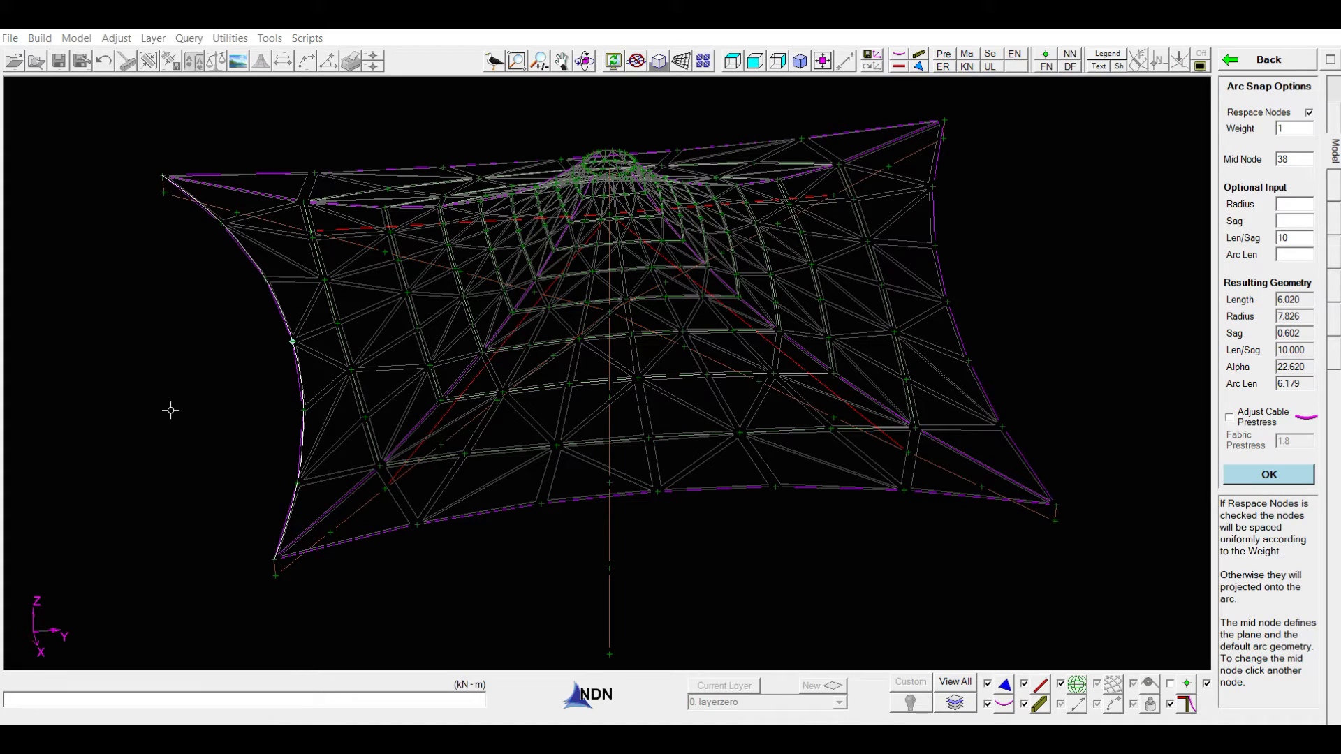
pyautogui.press('Return')
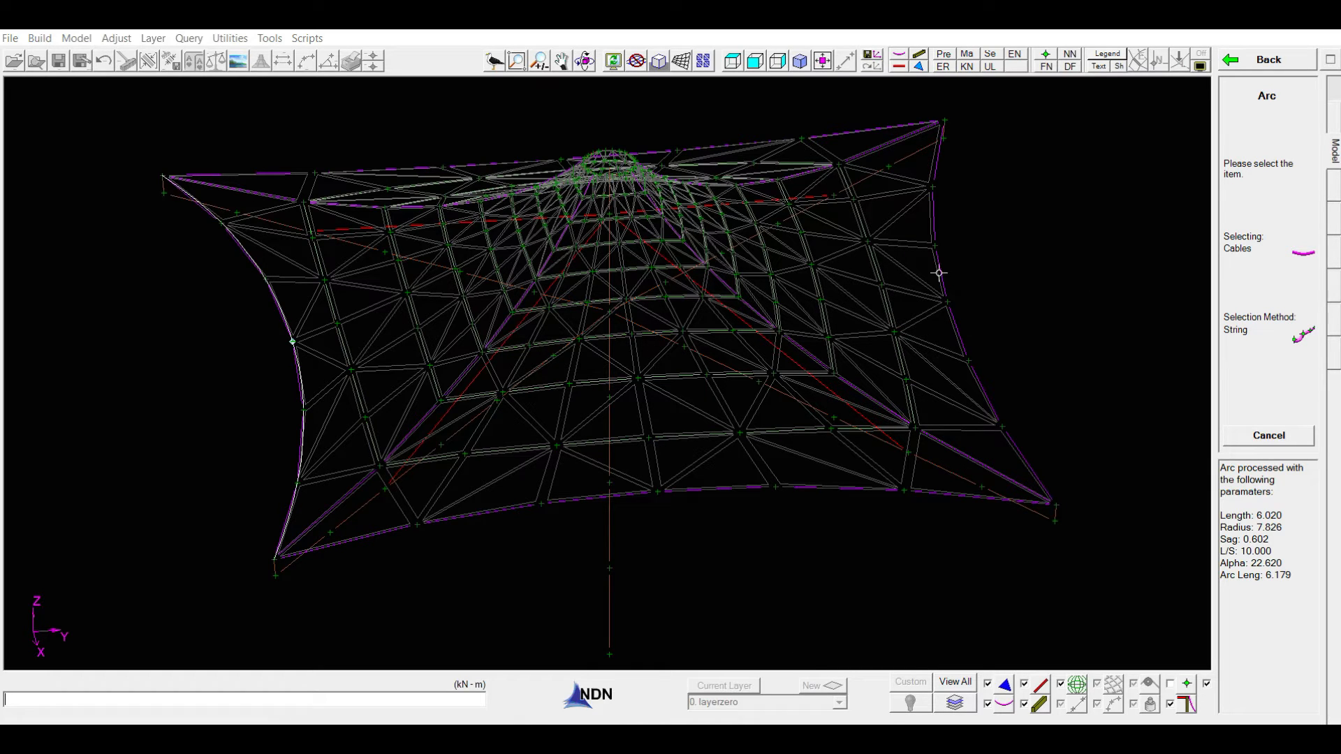
# - Snap the cable strings along the other three canopy edges to arcs with a Len/Sag ratio of 10
pyautogui.click(386, 533)
pyautogui.click(961, 497)
pyautogui.press('Return')
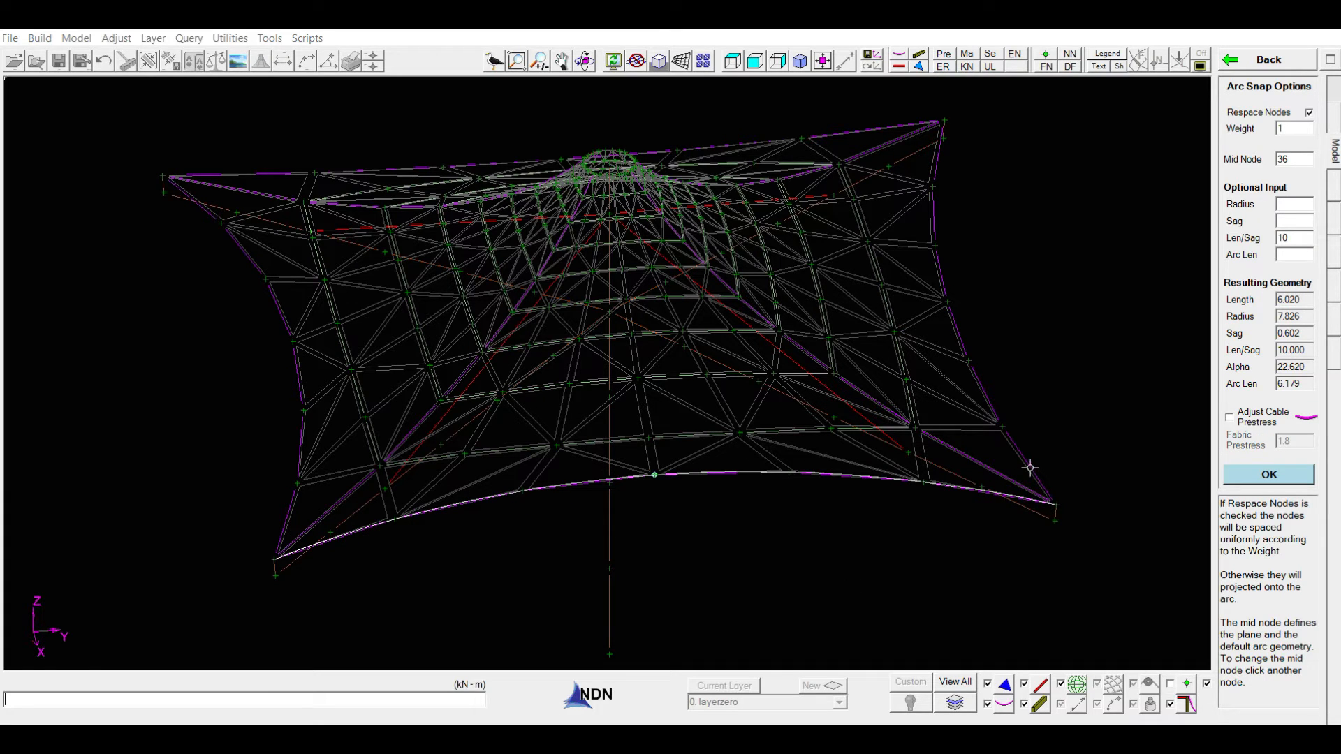
pyautogui.press('Return')
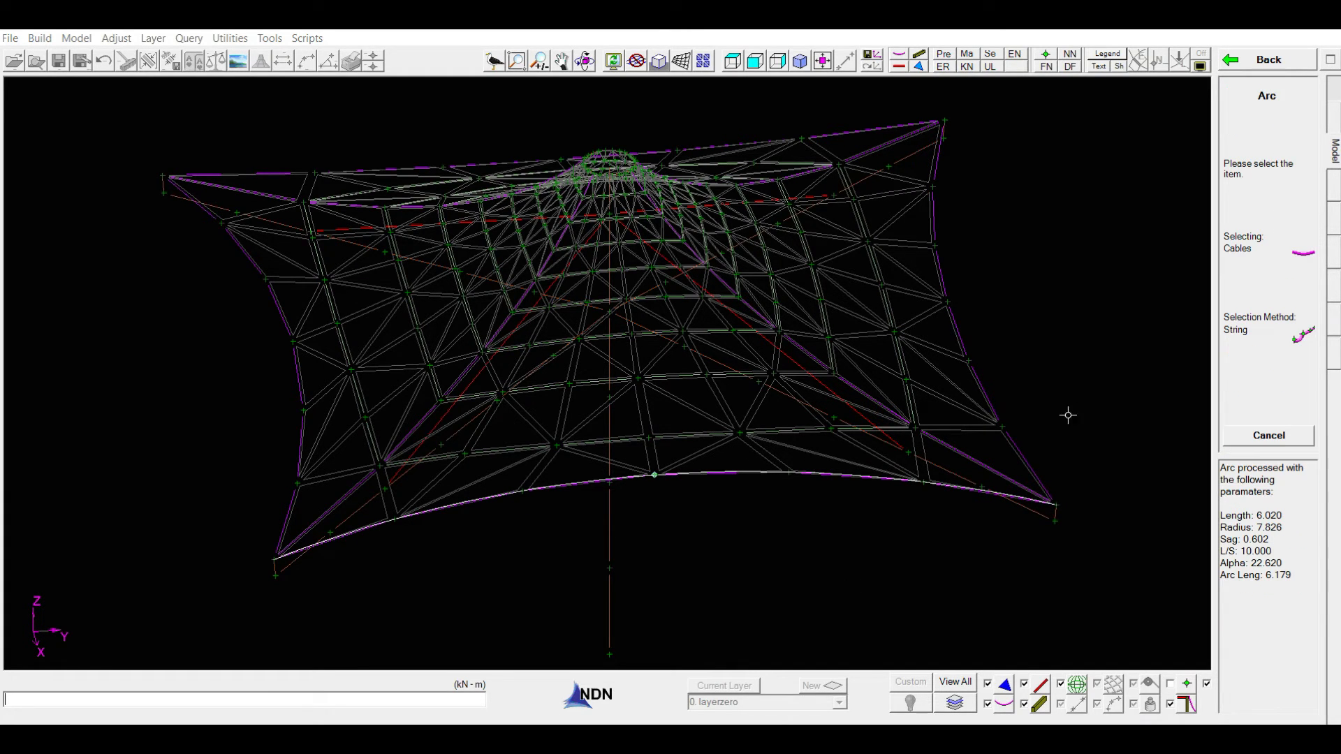
pyautogui.click(934, 158)
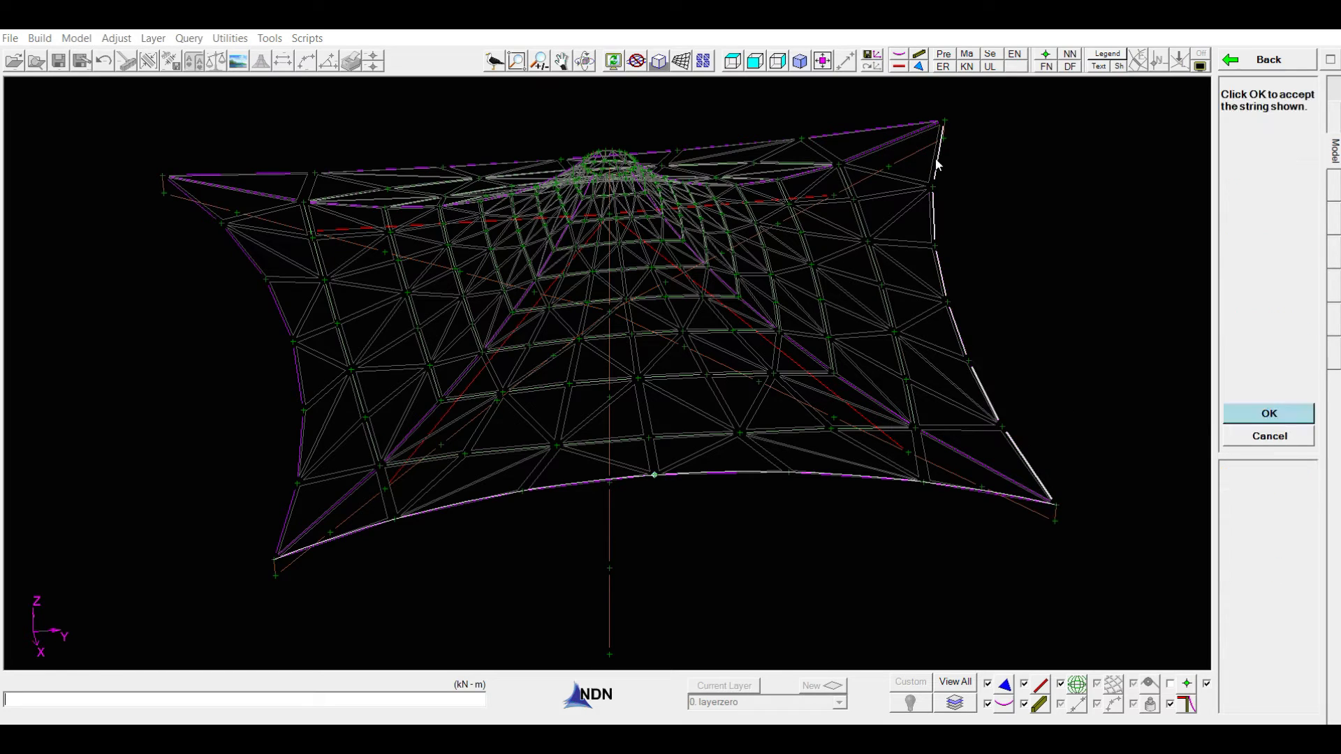
pyautogui.press('Return')
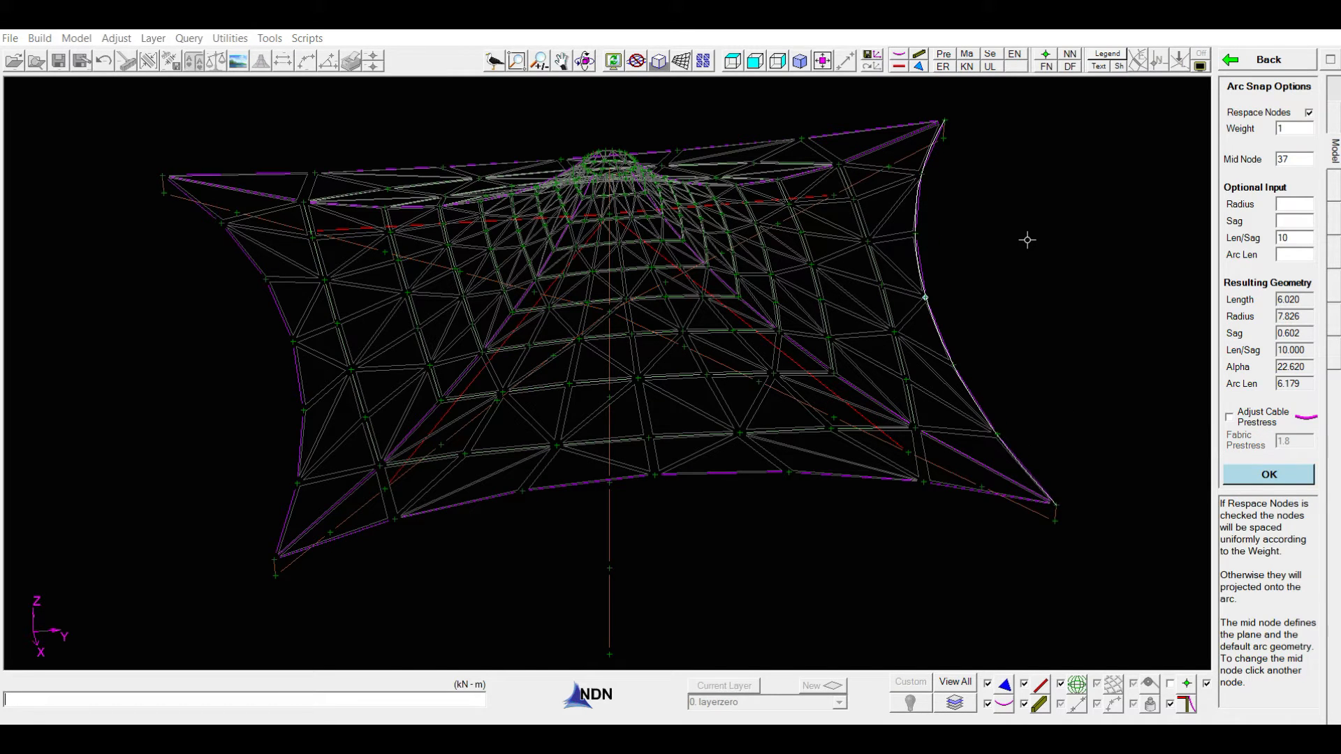
pyautogui.press('Return')
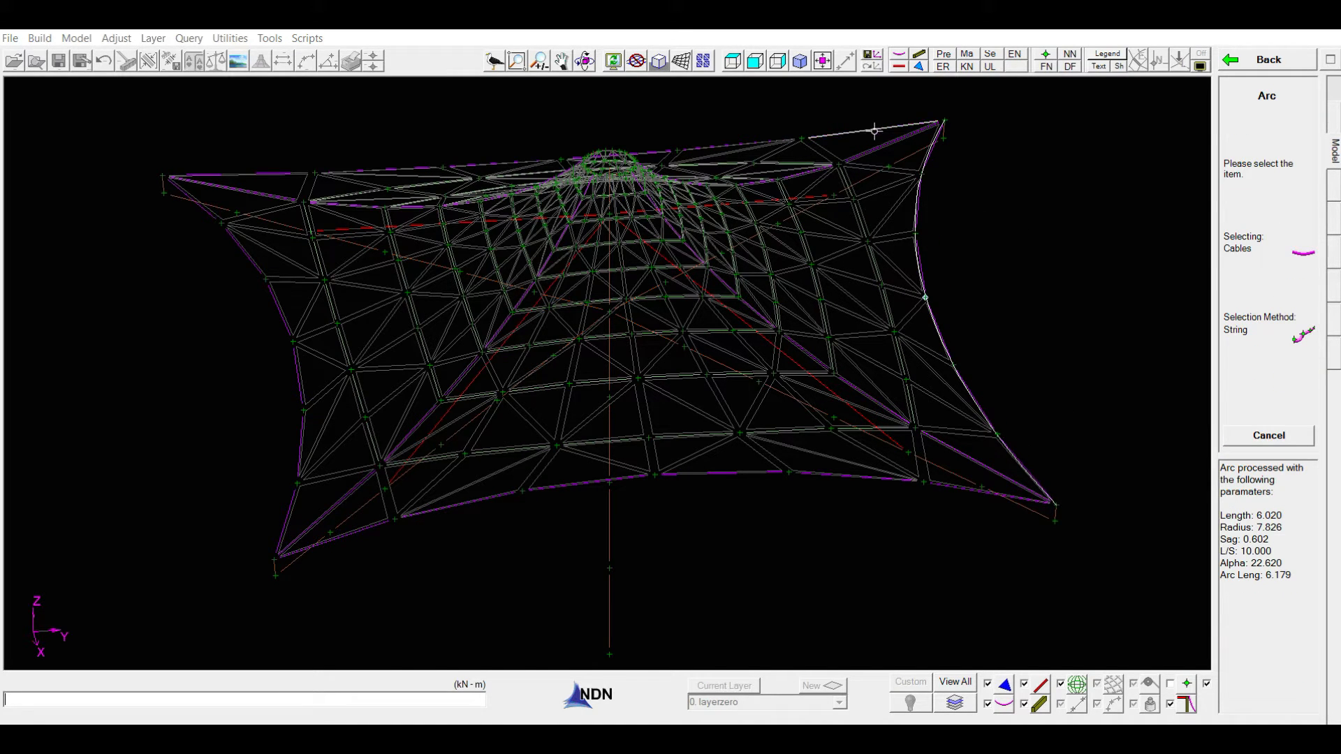
pyautogui.click(267, 175)
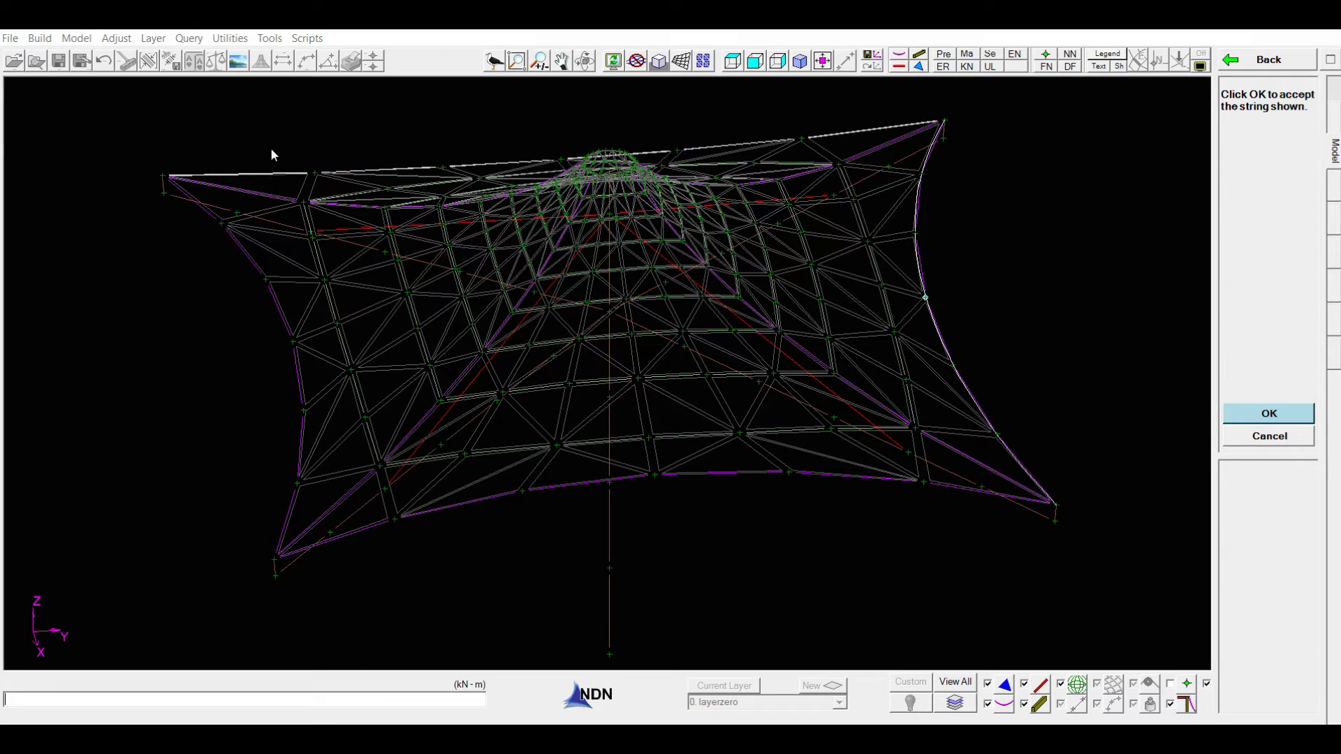
pyautogui.press('Return')
pyautogui.press('Return')
pyautogui.press('Escape')
# - Check the arced edges in plan and 3D view, and save the model as ESF Cone 4.ndn
pyautogui.click(739, 62)
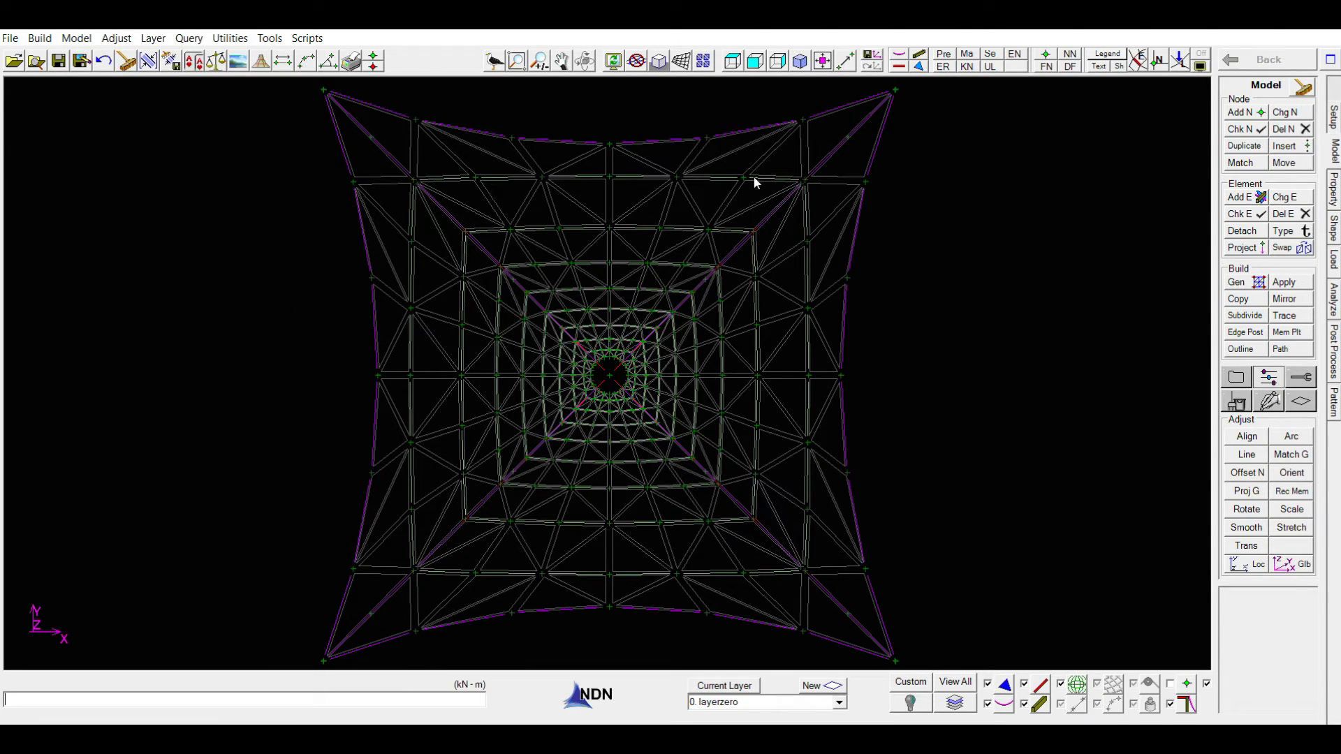
pyautogui.moveTo(981, 494); pyautogui.dragTo(900, 343, button='middle')
pyautogui.middleClick(887, 308)
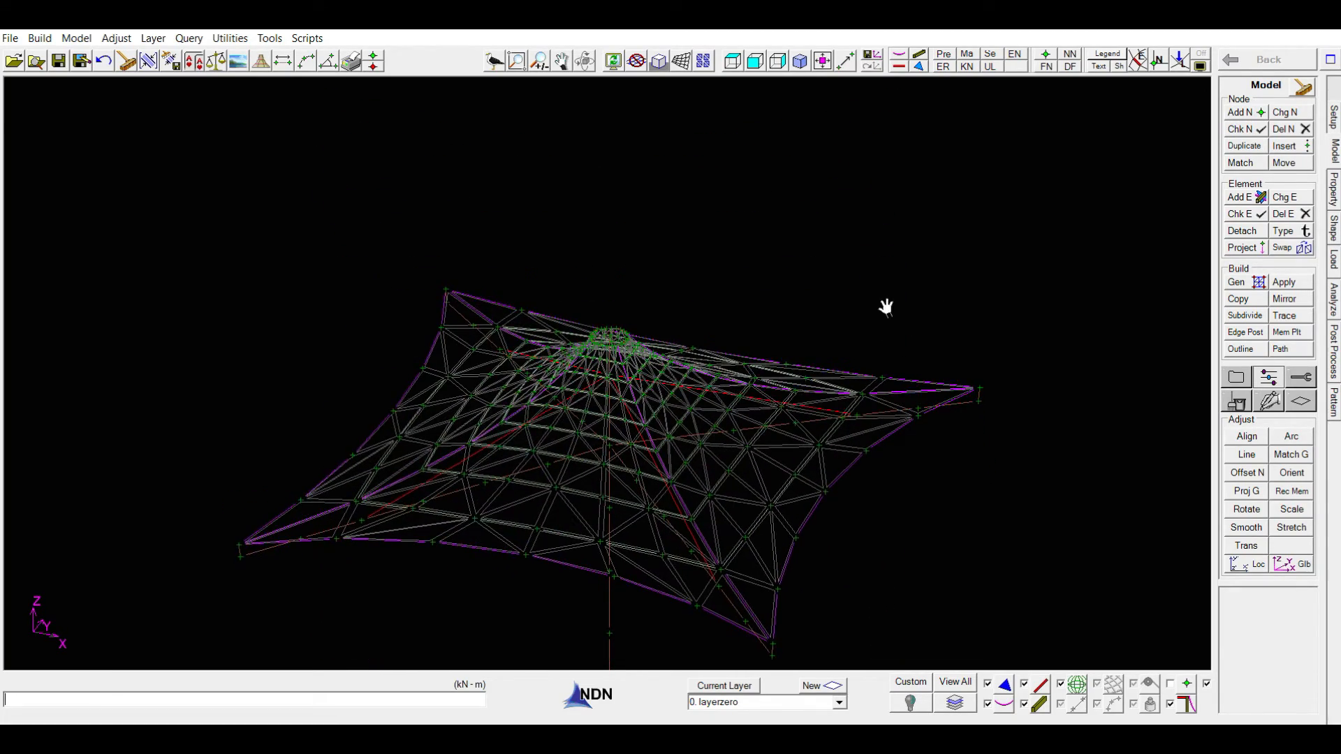
pyautogui.middleClick(886, 308)
pyautogui.click(798, 61)
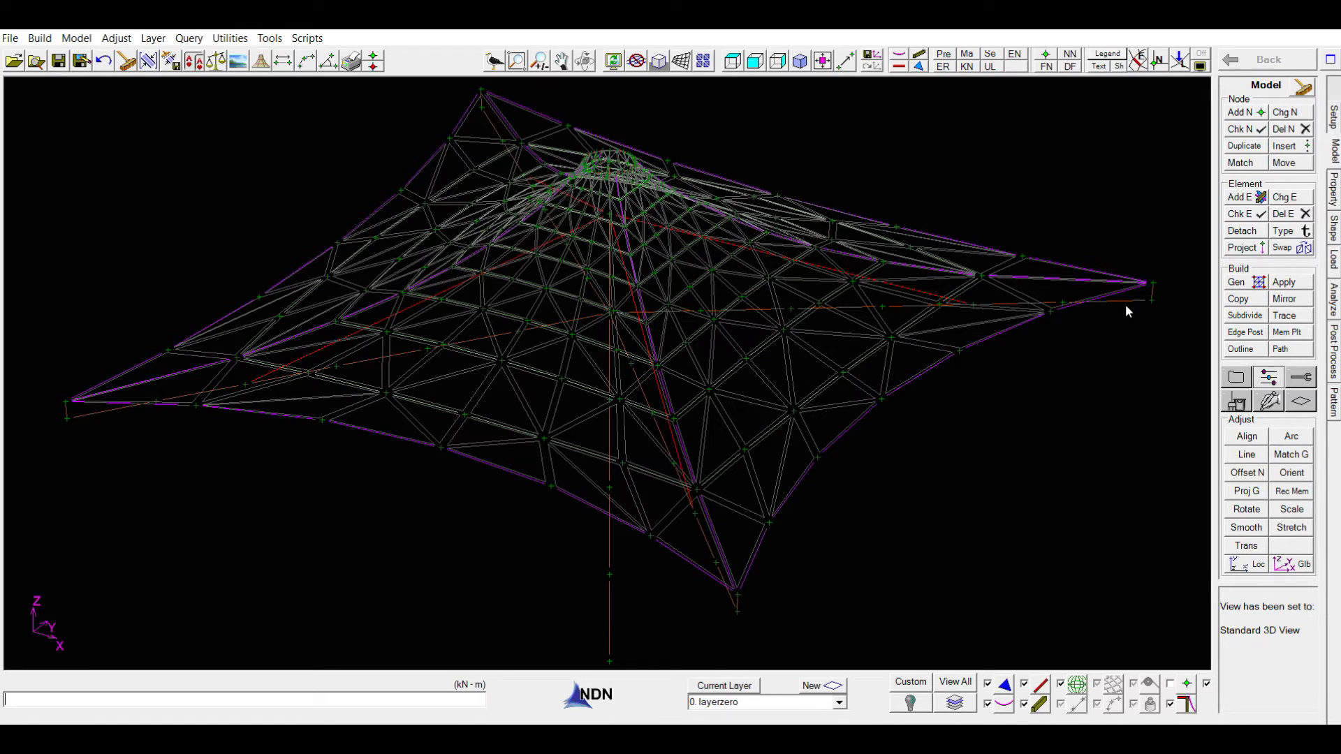
pyautogui.hotkey('ctrl', 's')
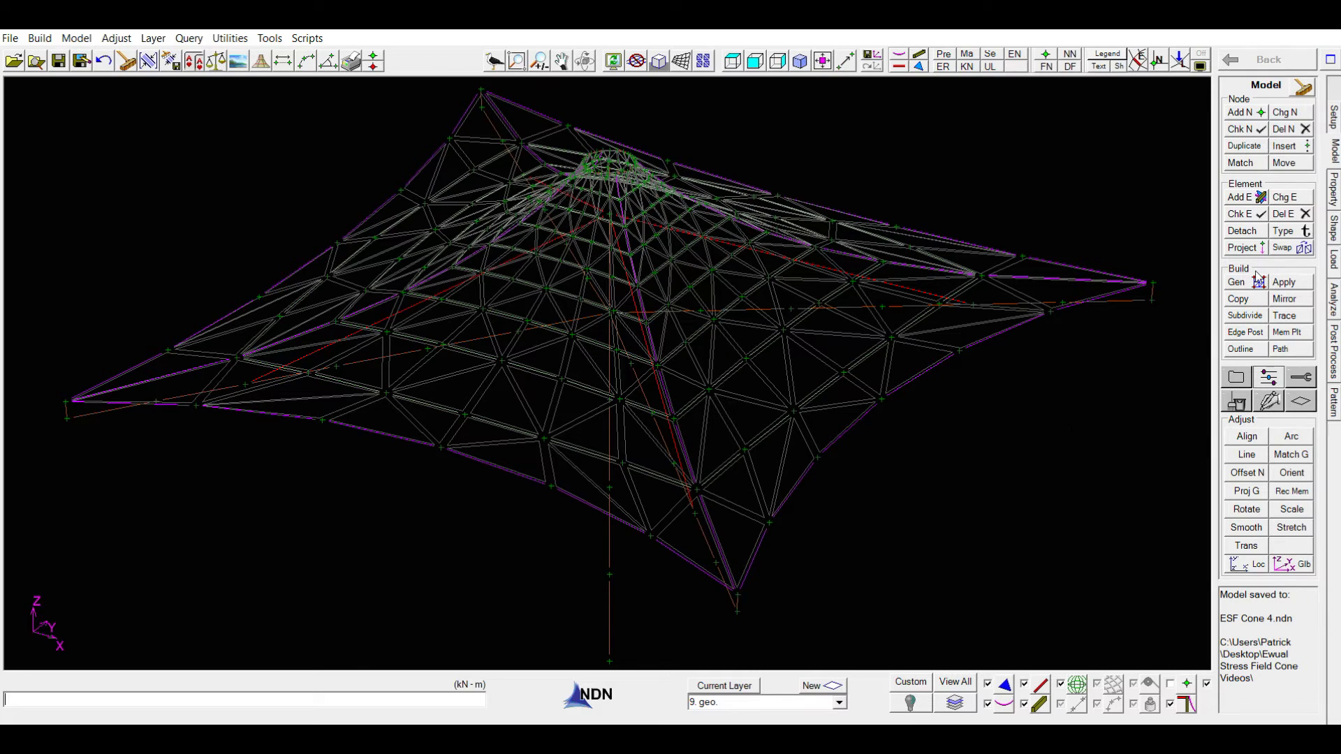
# - Assign the Const Len Cable (3) element type to all elements on the edge cable layer
pyautogui.click(1286, 231)
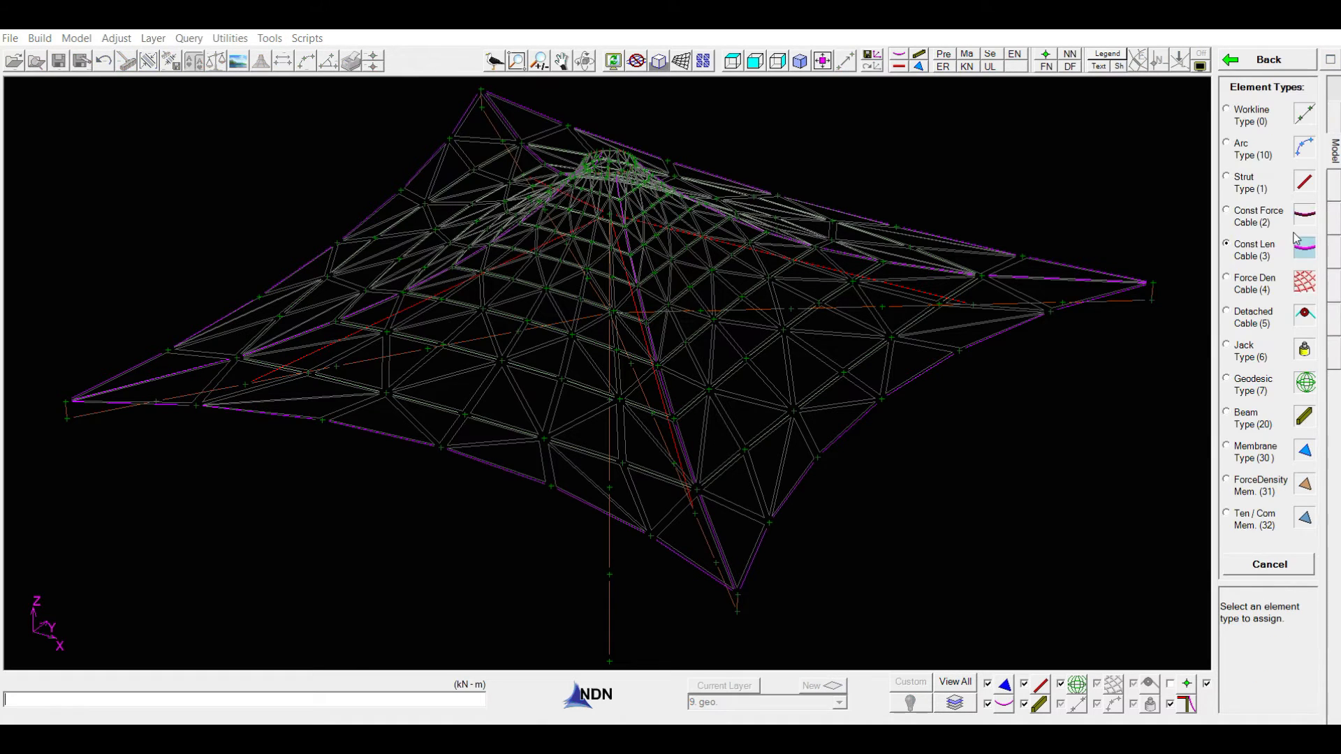
pyautogui.click(1254, 253)
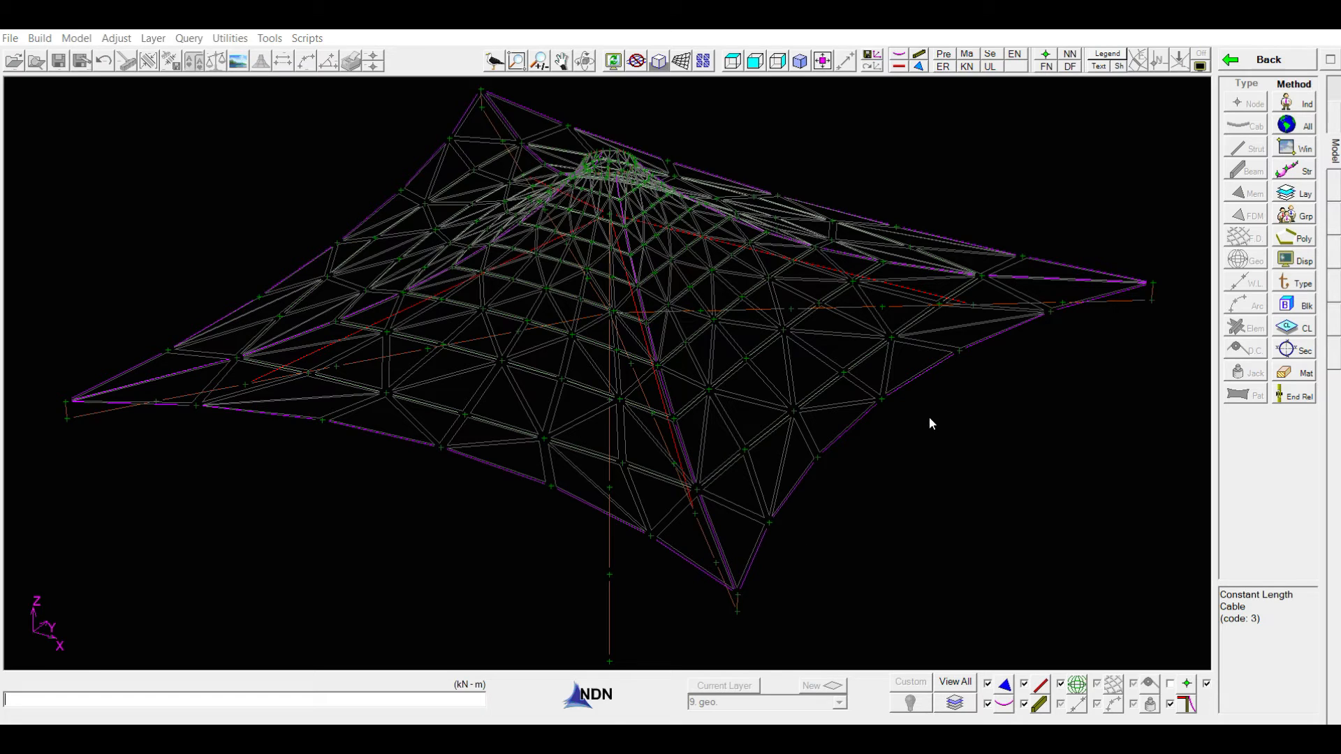
pyautogui.click(1293, 197)
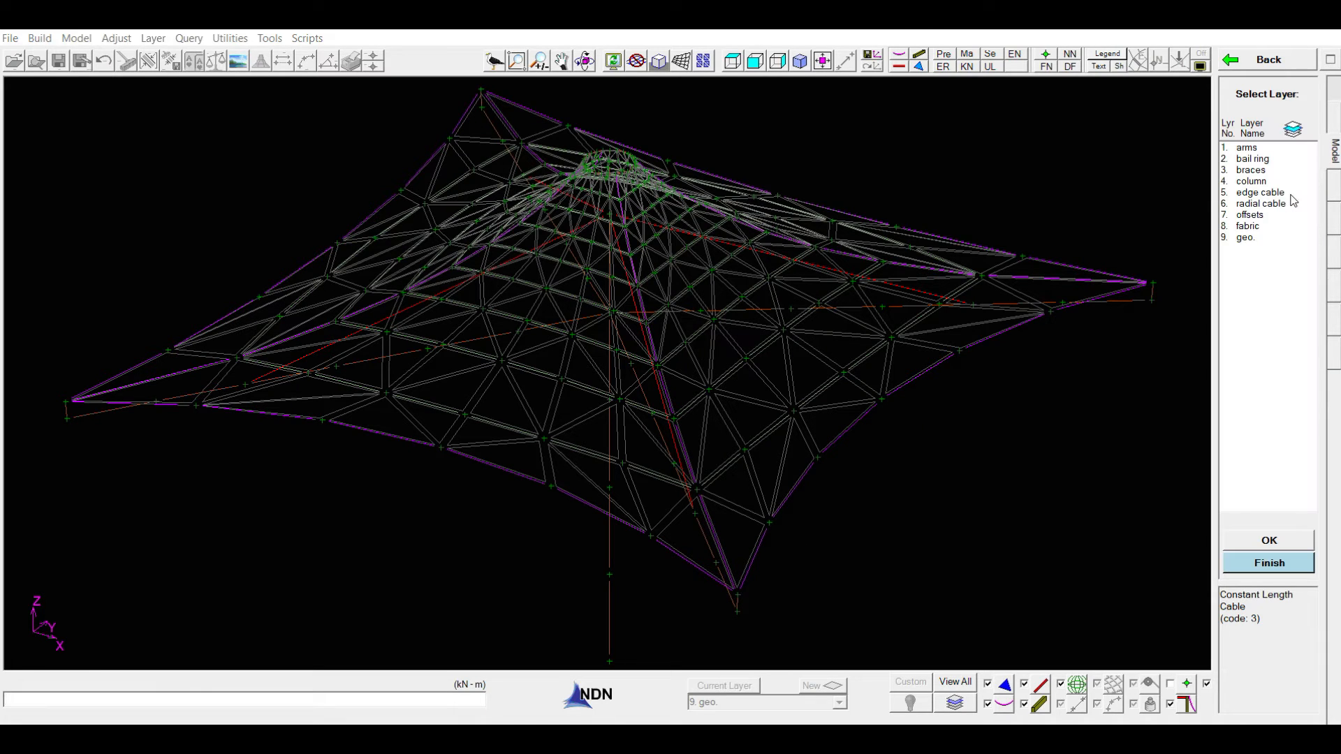
pyautogui.click(1261, 193)
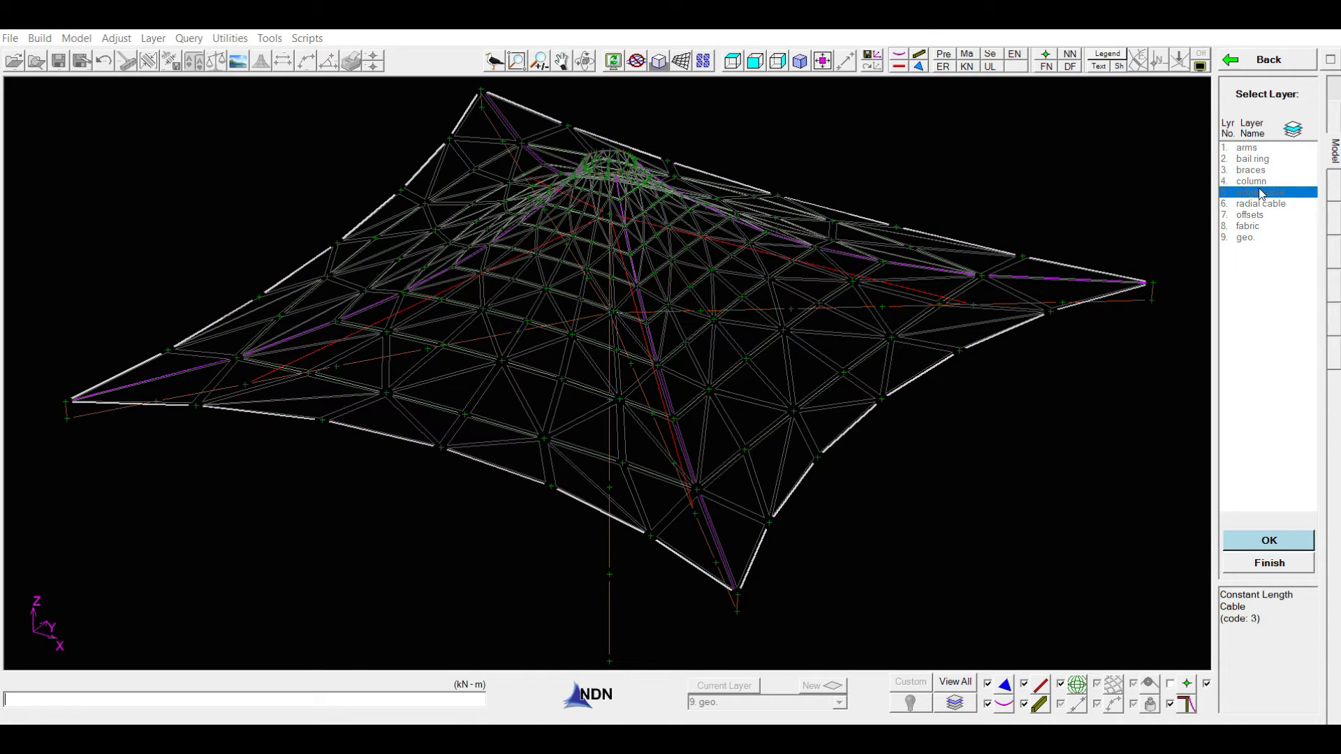
pyautogui.click(1274, 543)
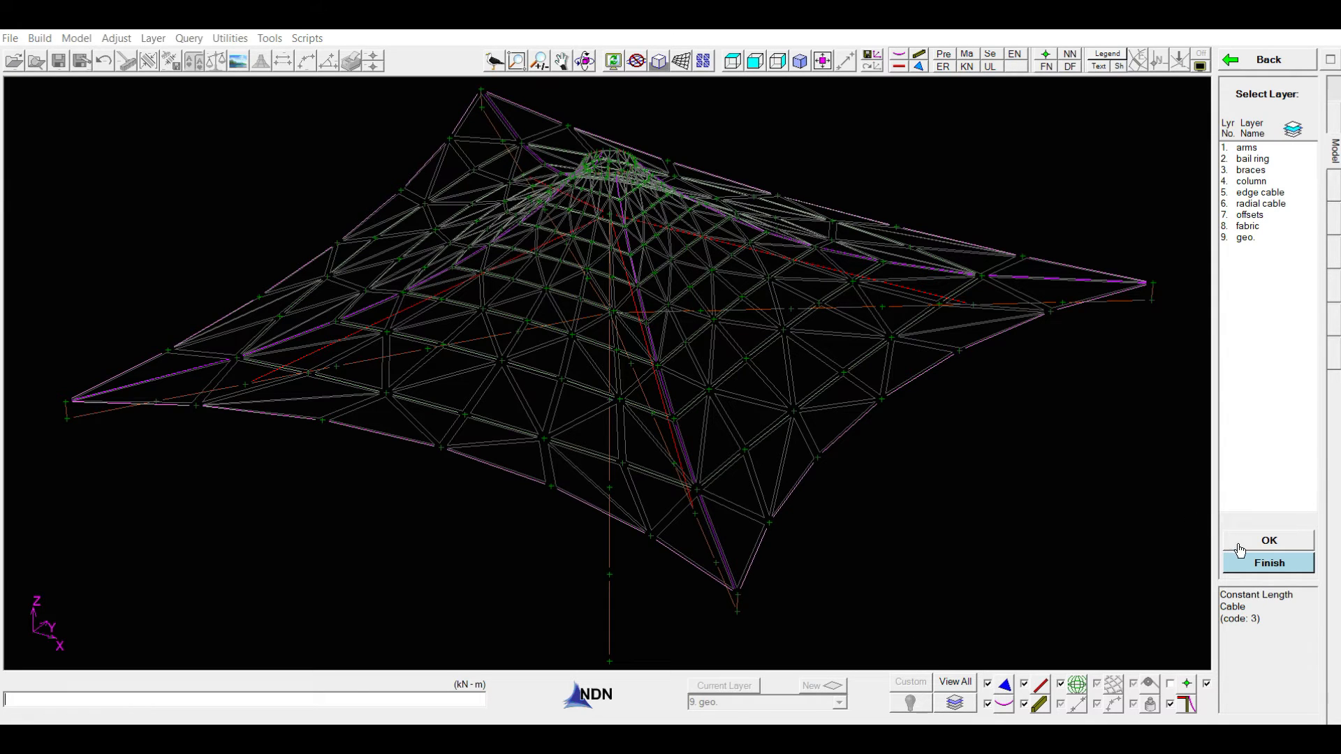
pyautogui.click(1283, 542)
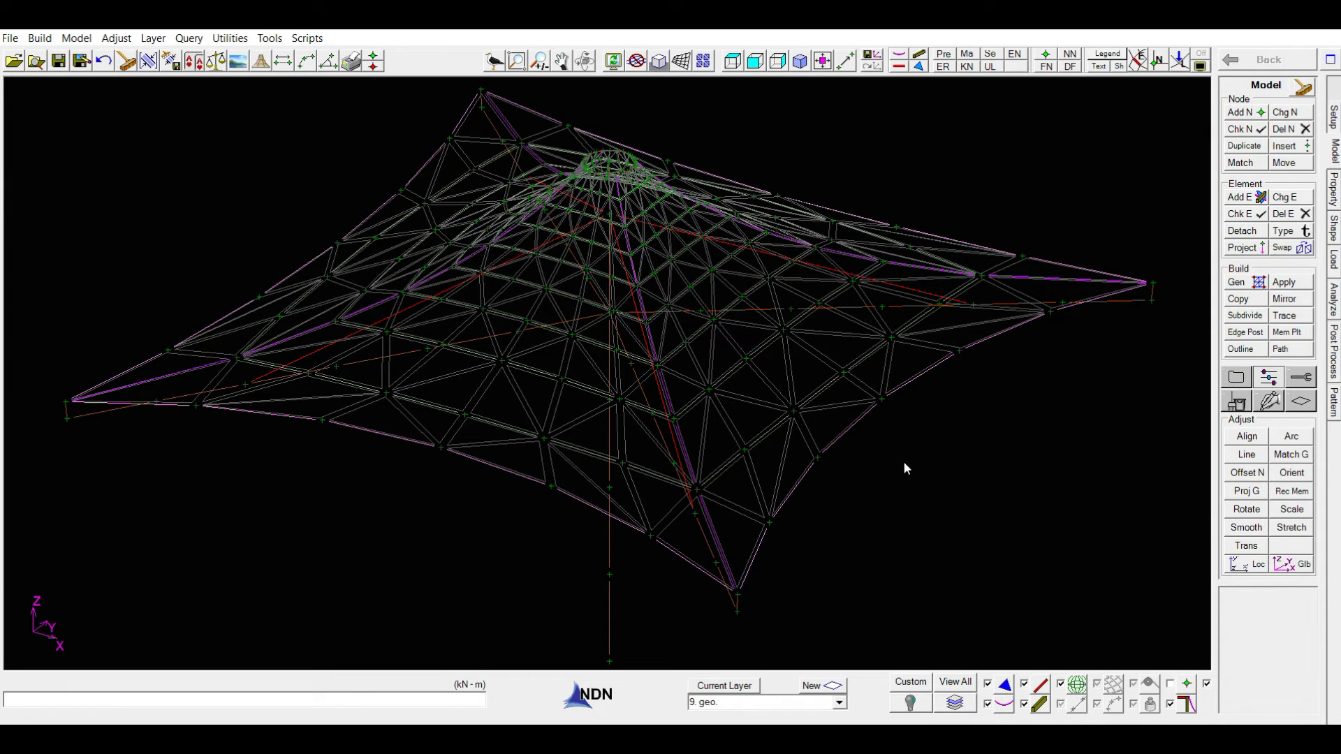
# - Run form finding in Cable and Mem shape mode, finish the run, and check the shaped canopy in 3D and plan view
pyautogui.moveTo(867, 412); pyautogui.dragTo(958, 507, button='middle')
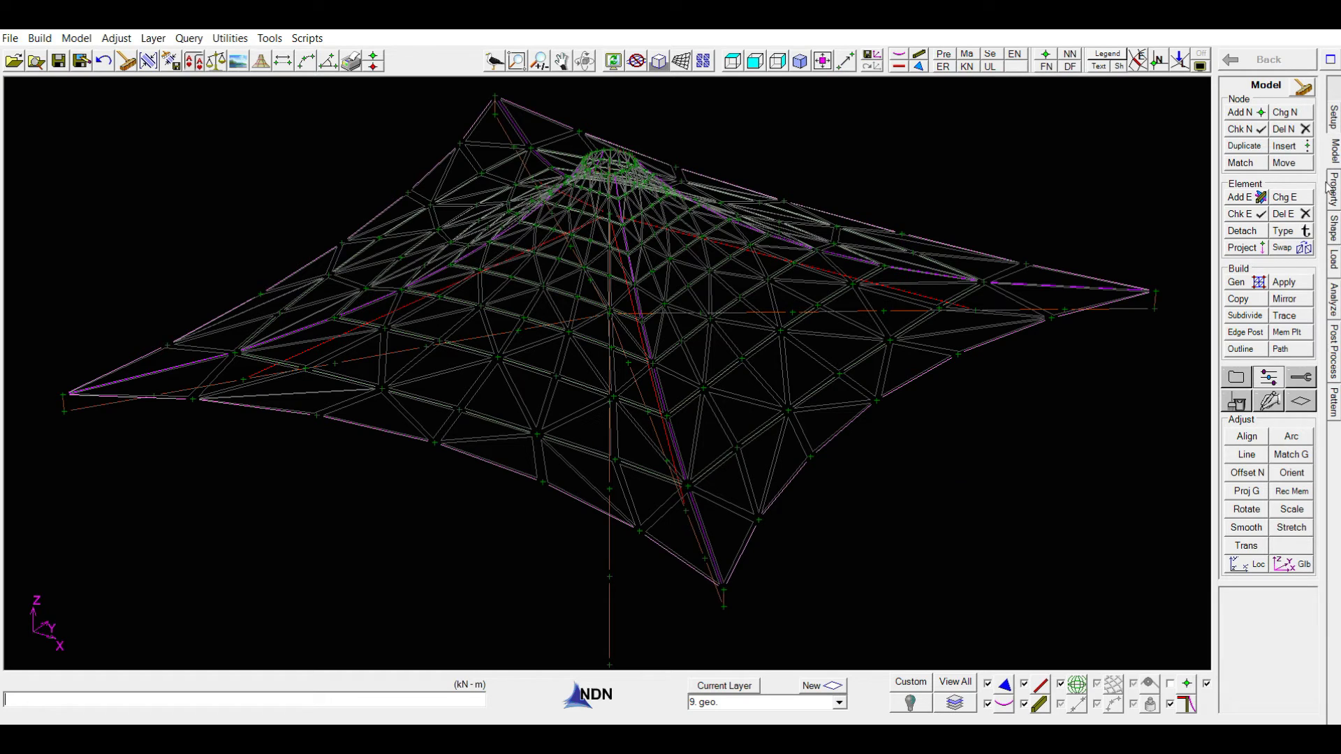
pyautogui.click(1335, 231)
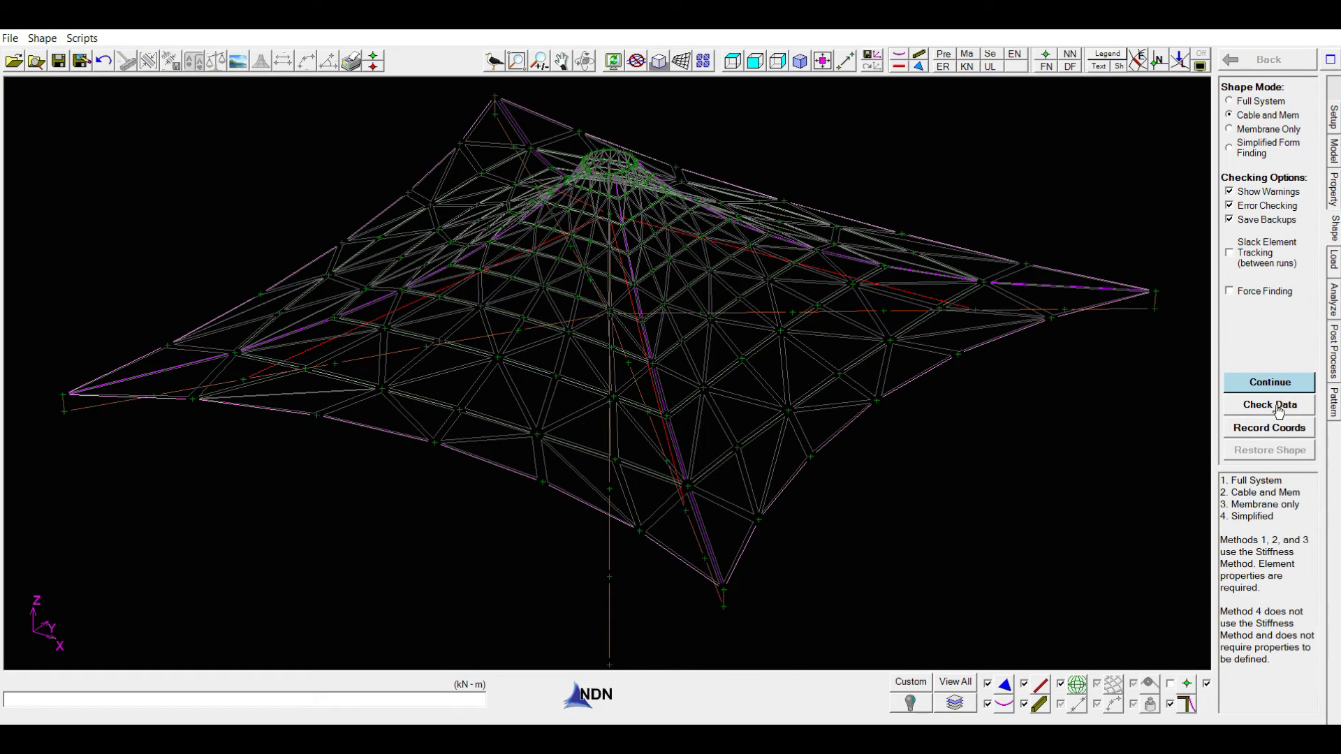
pyautogui.click(1266, 382)
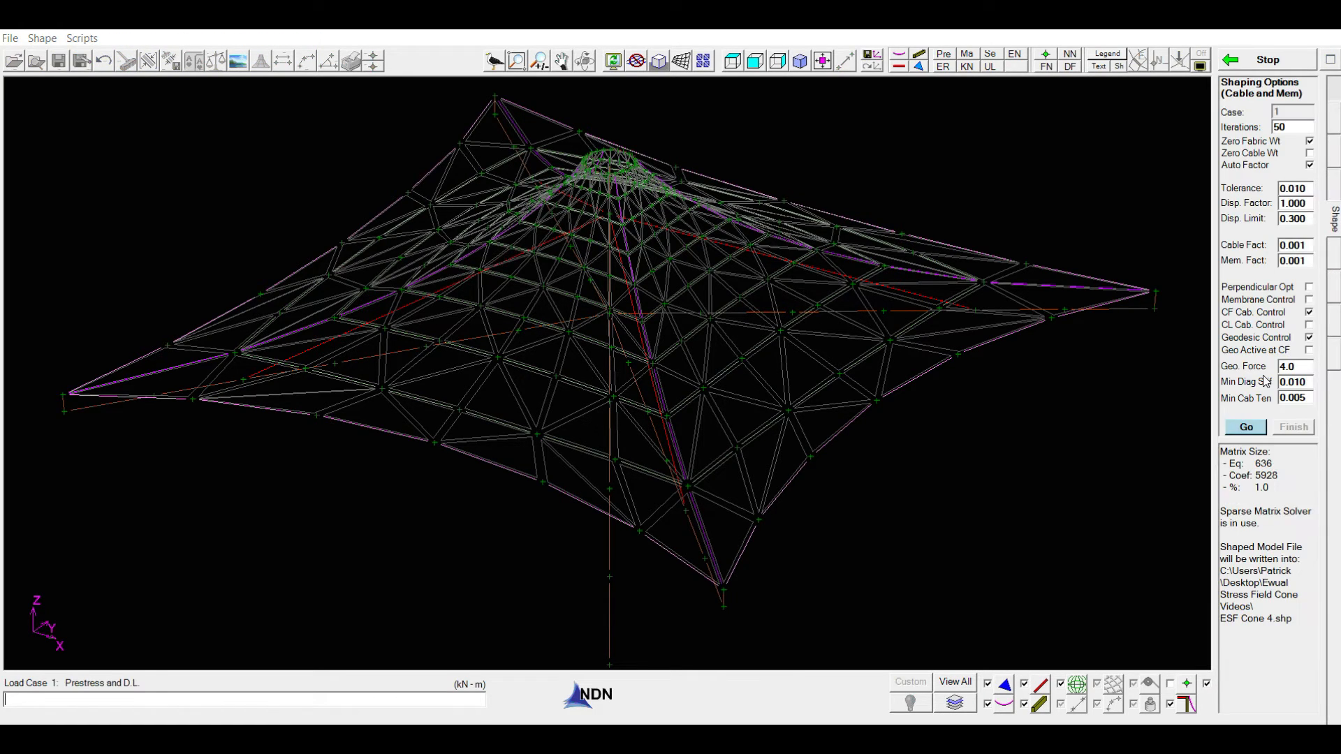
pyautogui.click(1240, 426)
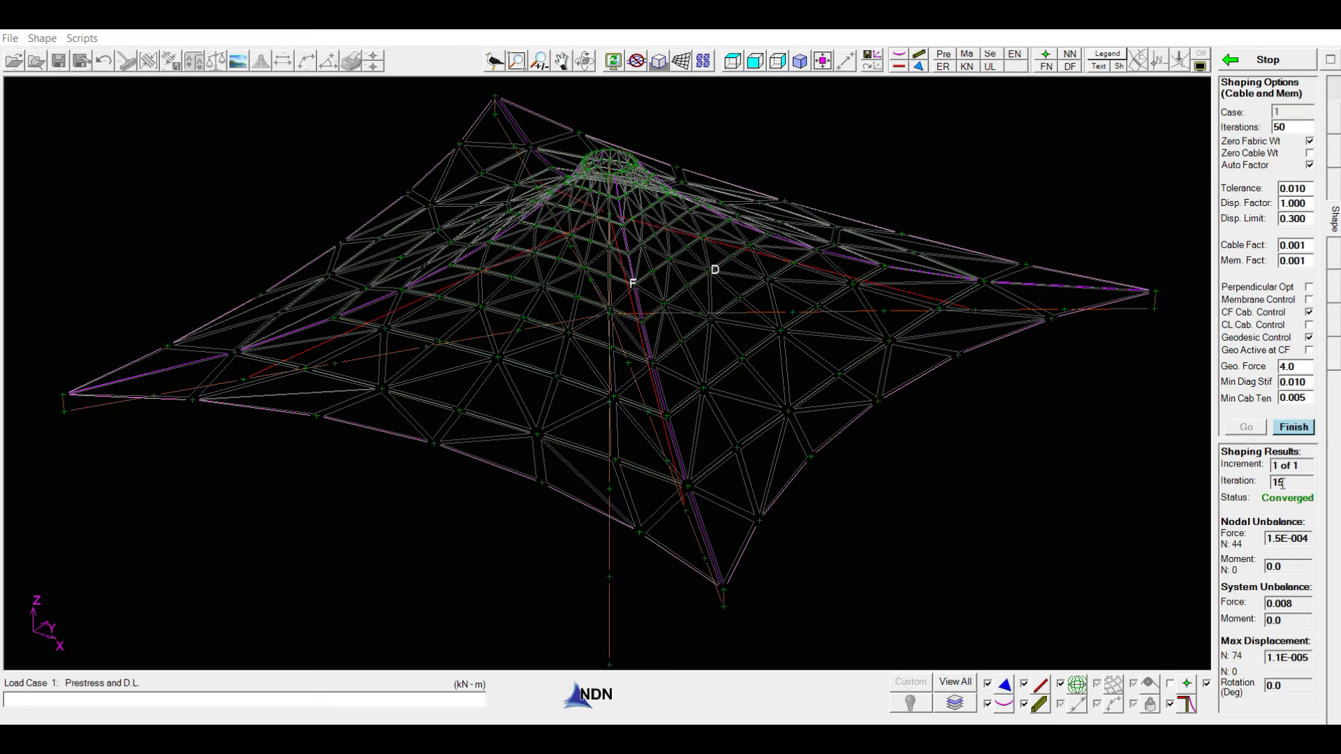
pyautogui.click(1292, 426)
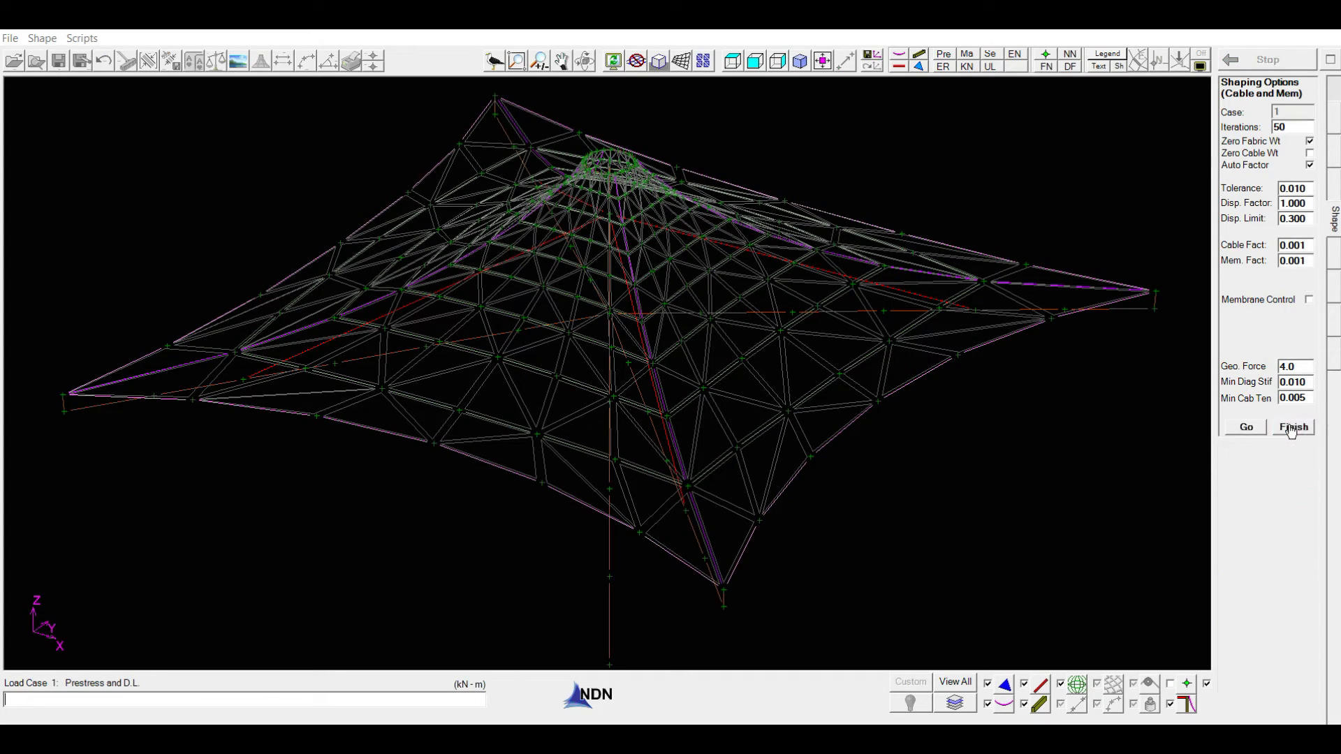
pyautogui.moveTo(894, 584); pyautogui.dragTo(958, 564, button='middle')
pyautogui.click(732, 61)
pyautogui.moveTo(946, 313); pyautogui.dragTo(946, 449, button='middle')
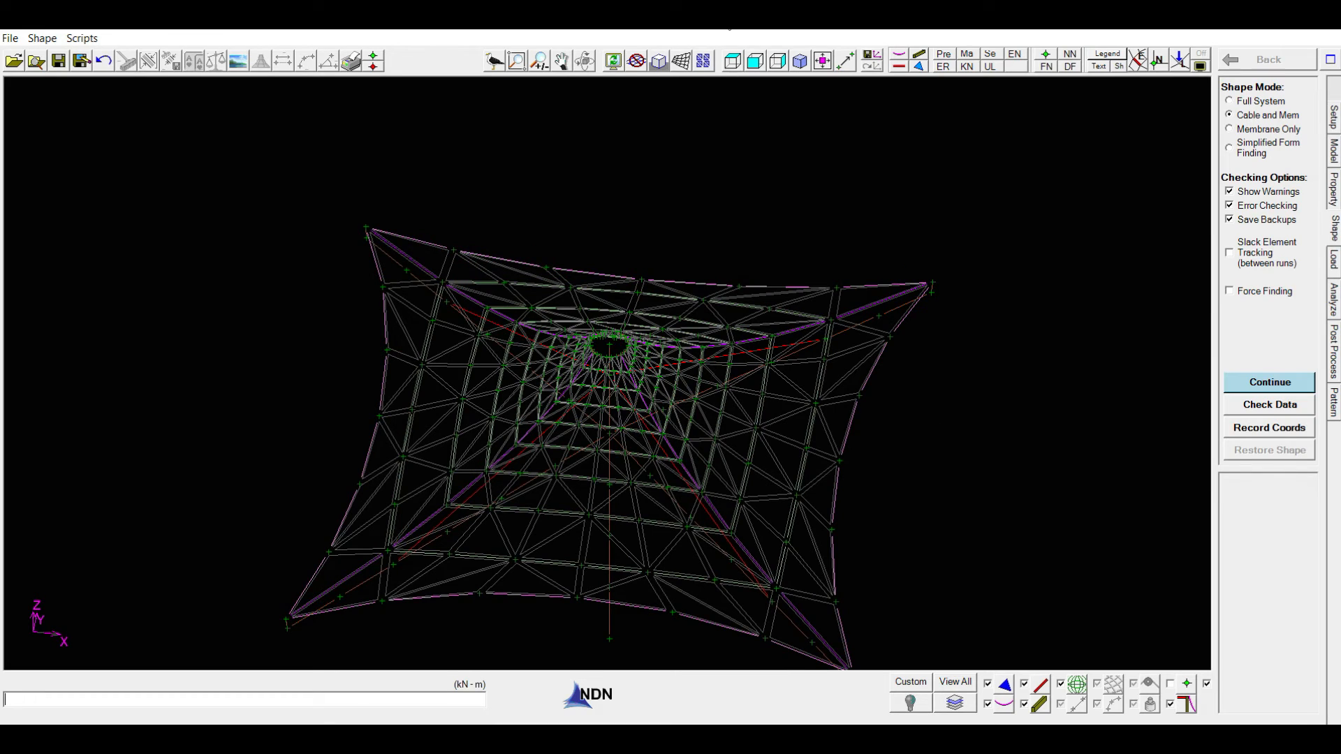
pyautogui.click(741, 63)
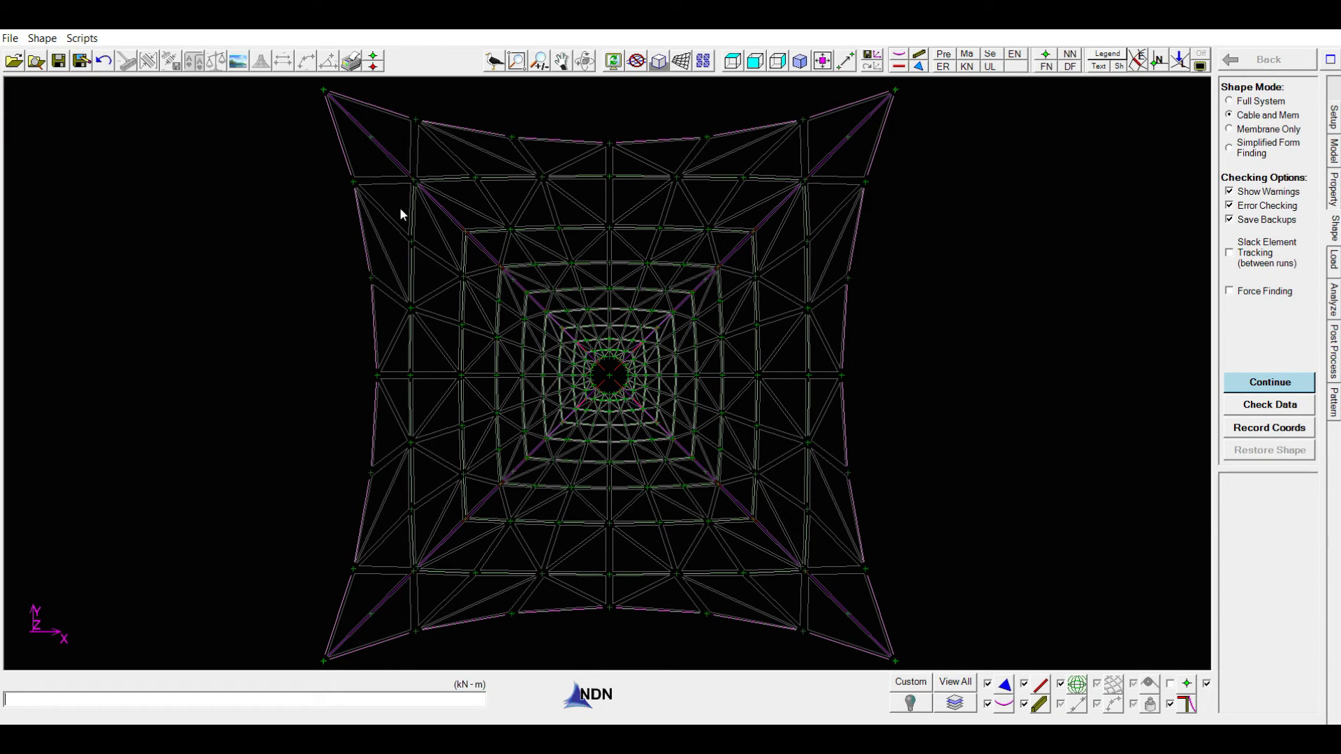
# - Swap the diagonals between adjacent membrane triangles near the canopy's perimeter, and inspect the revised mesh in 3D view
pyautogui.click(1336, 148)
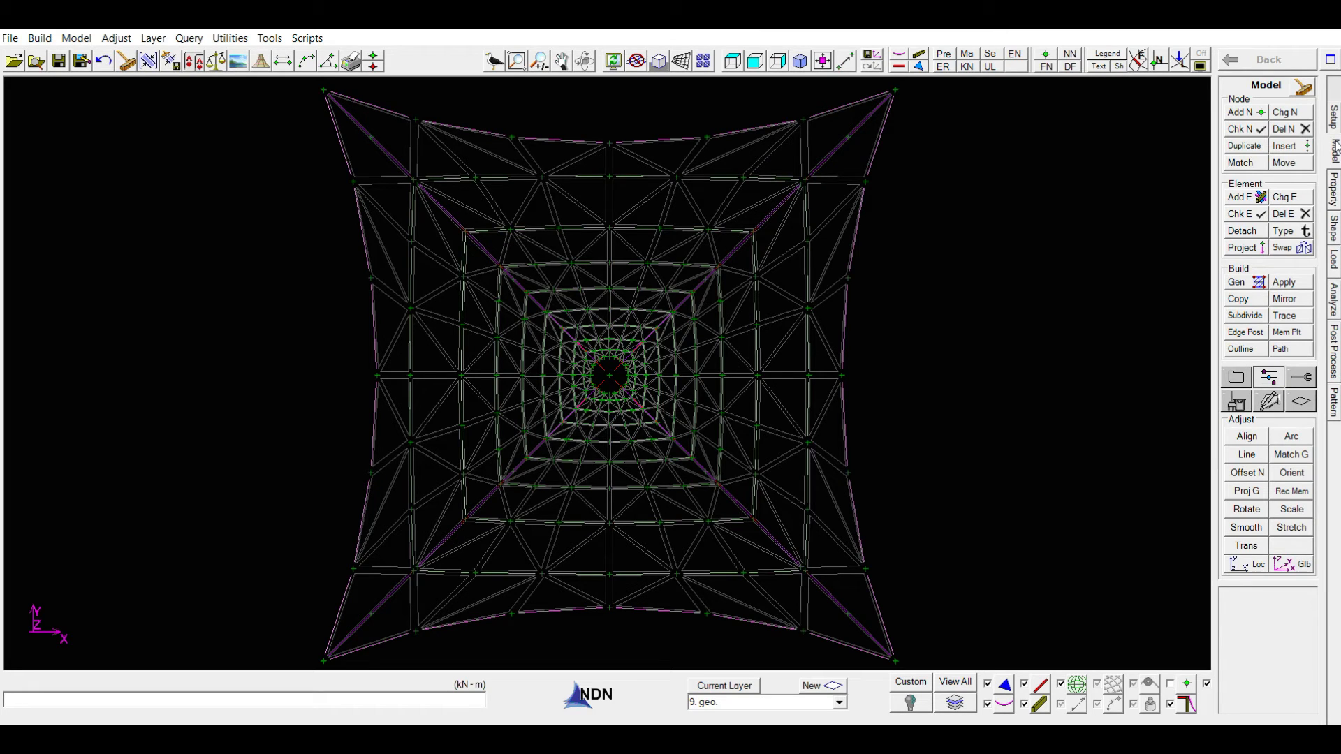
pyautogui.click(1292, 251)
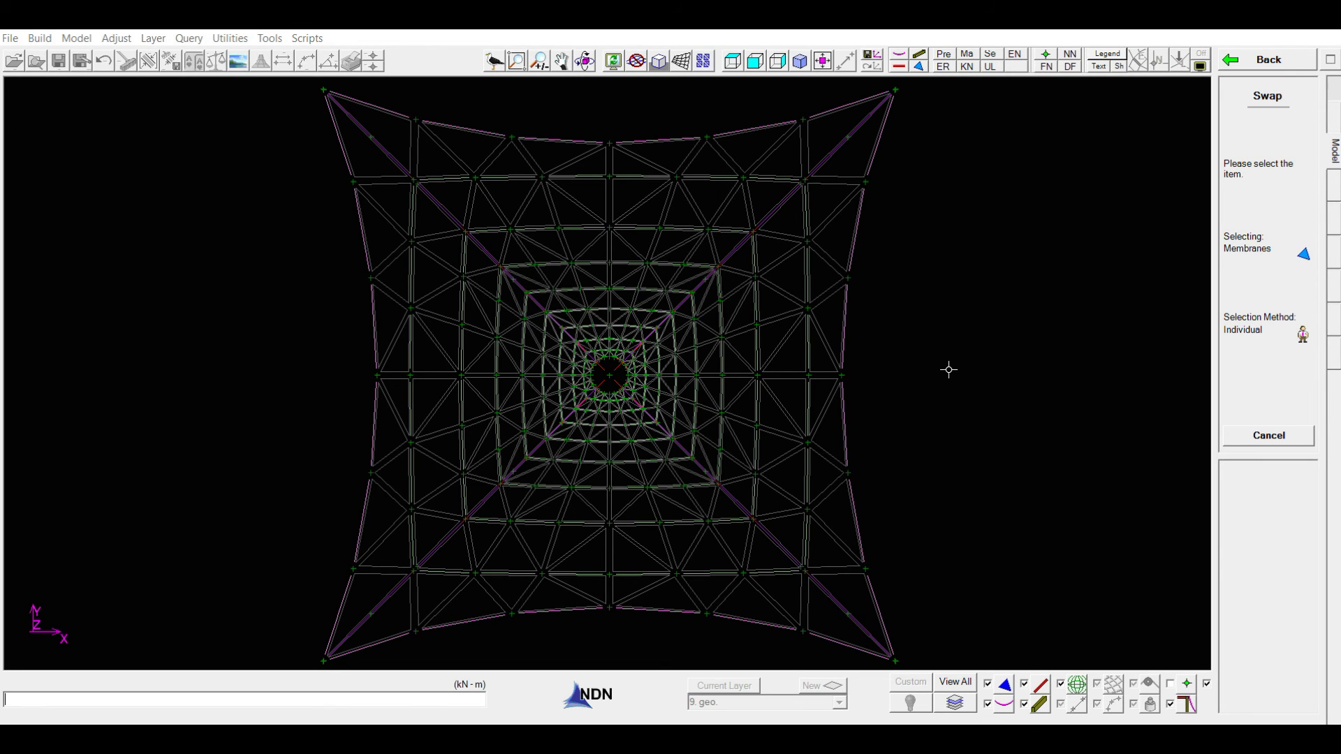
pyautogui.press('Escape')
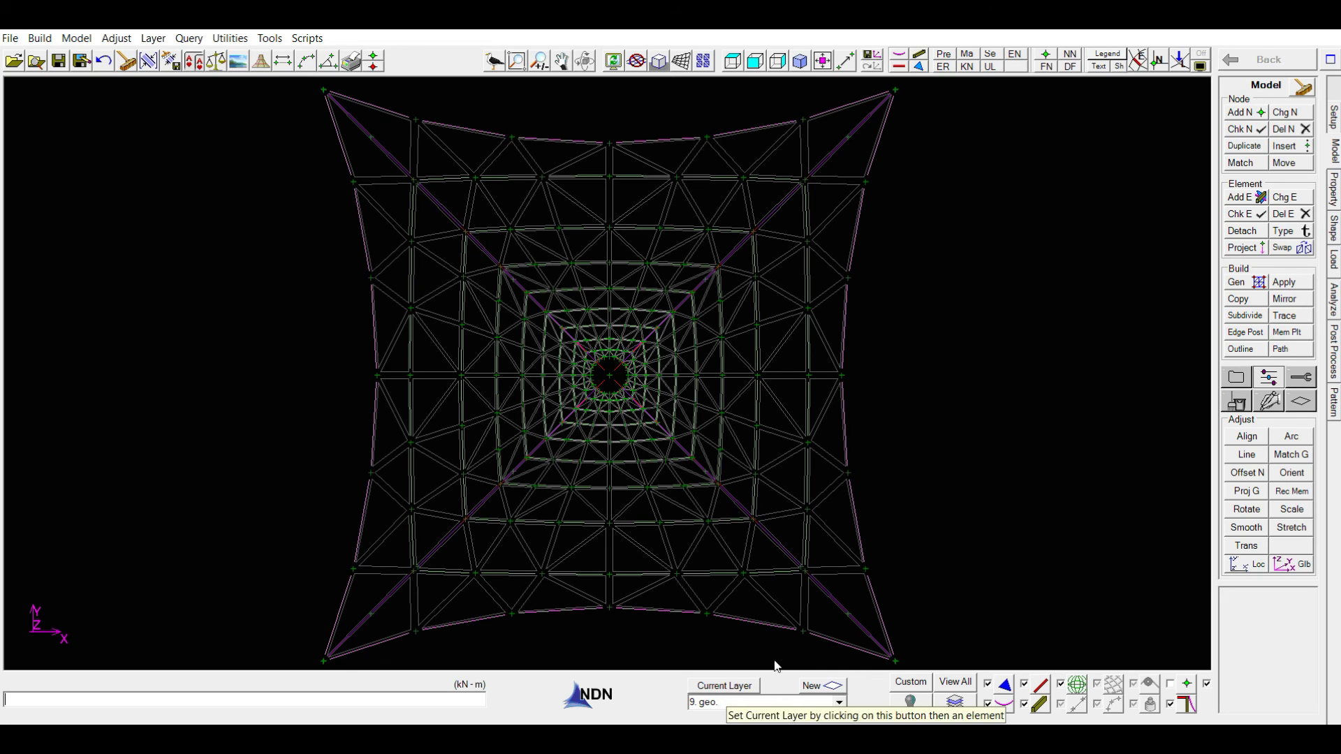
pyautogui.moveTo(892, 604); pyautogui.dragTo(846, 448, button='middle')
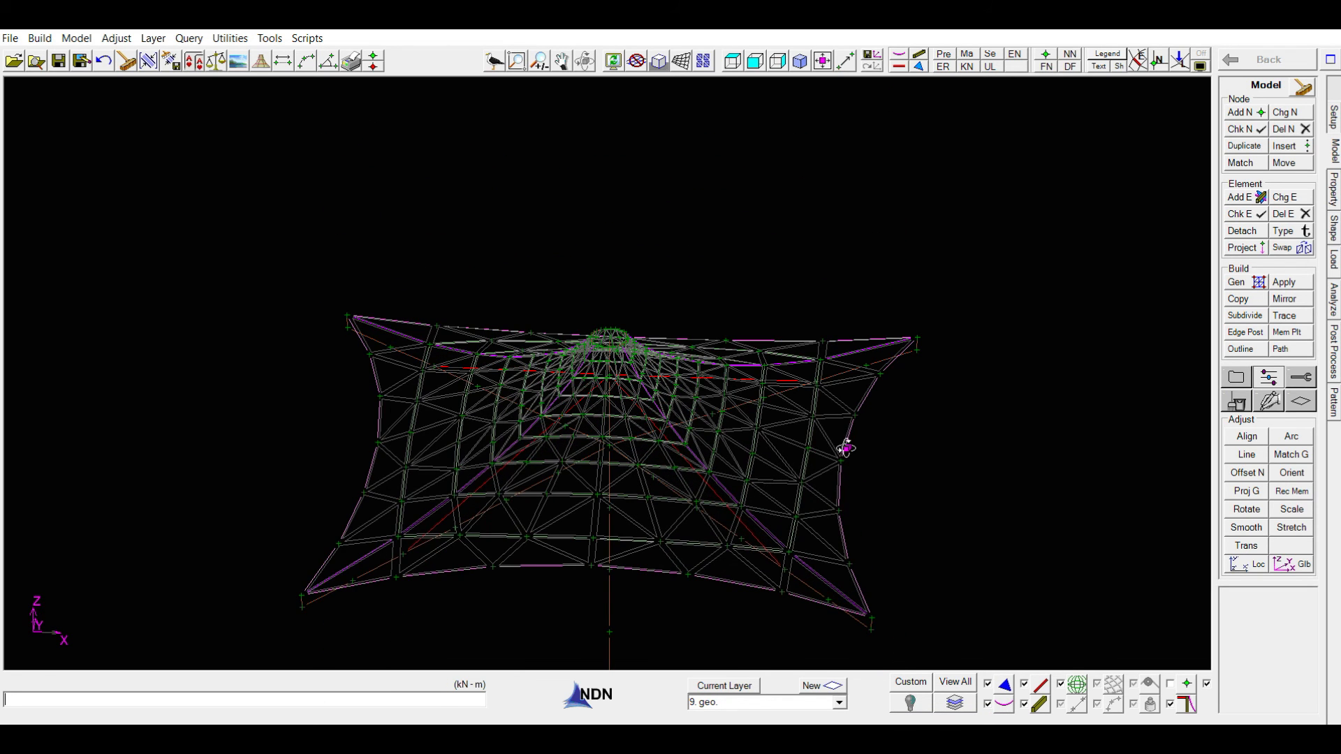
pyautogui.scroll(2, 844, 446)
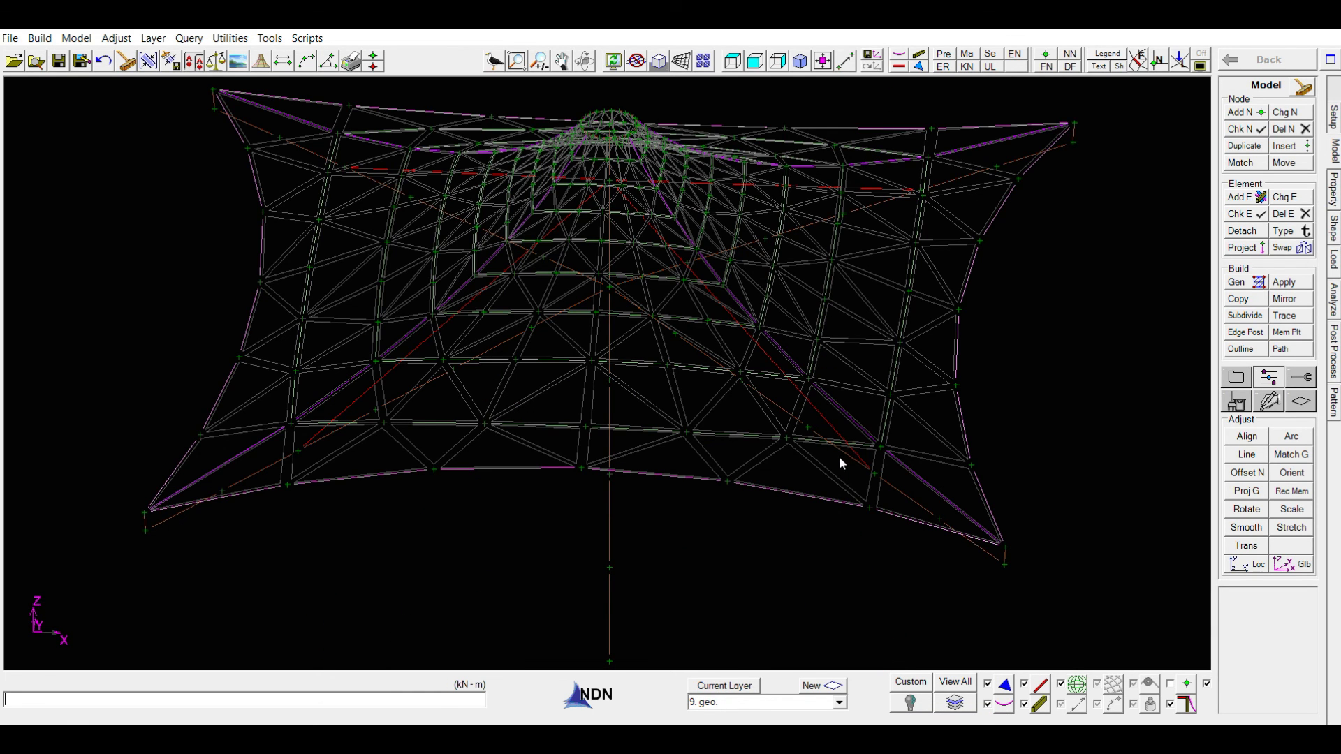